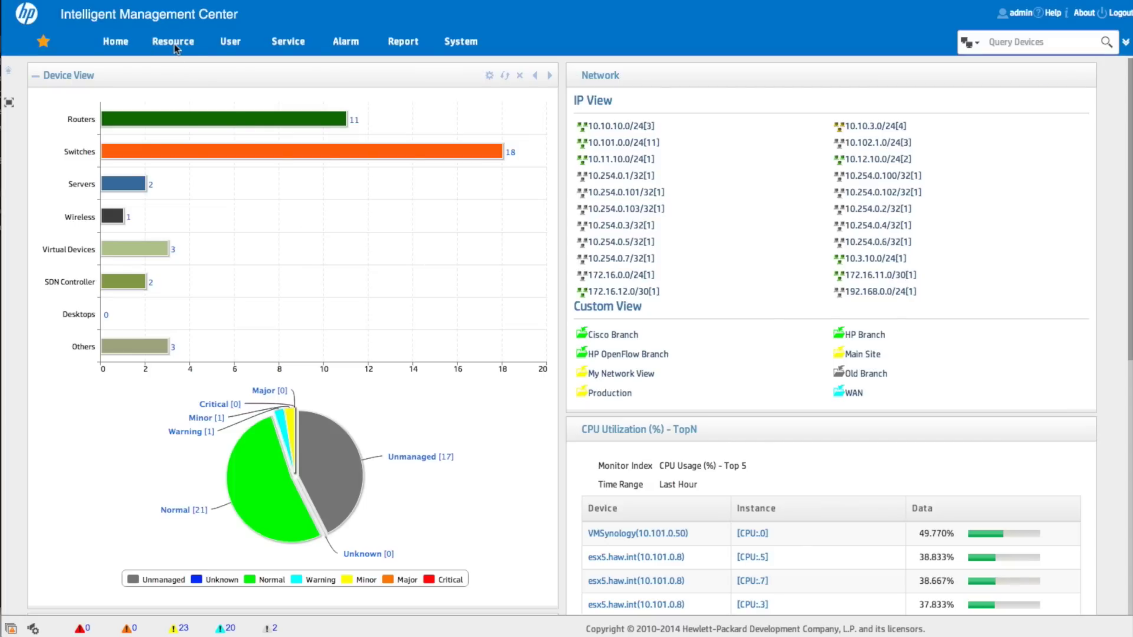
# Go to Application Manager's Template Configuration and start adding a new template
pyautogui.moveTo(175, 49)
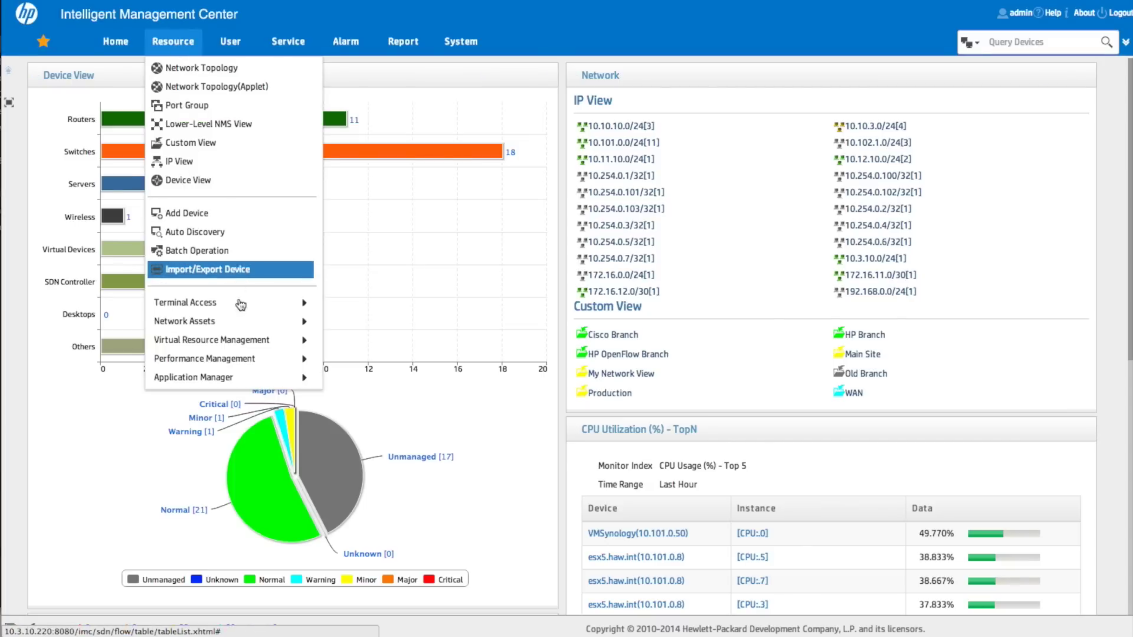
pyautogui.moveTo(244, 385)
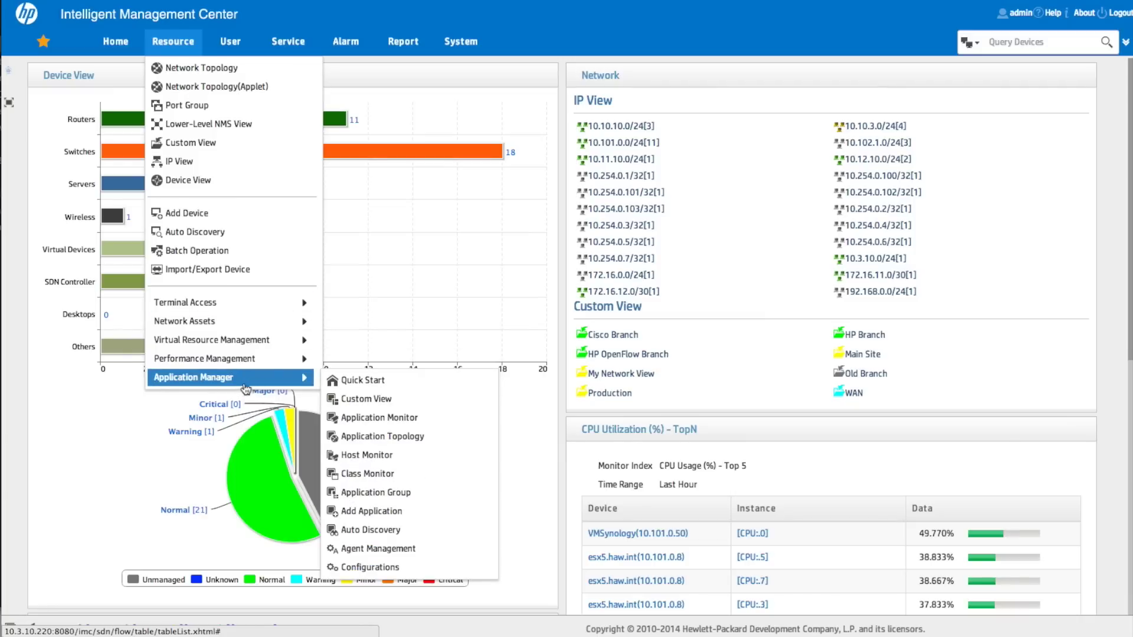
pyautogui.click(381, 567)
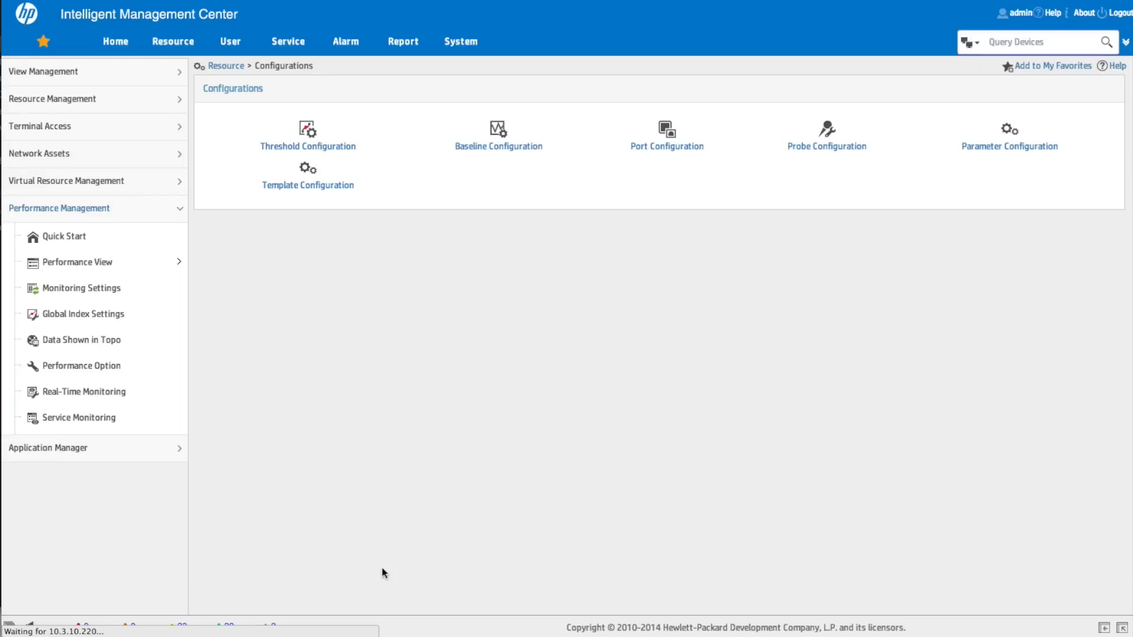
pyautogui.click(322, 186)
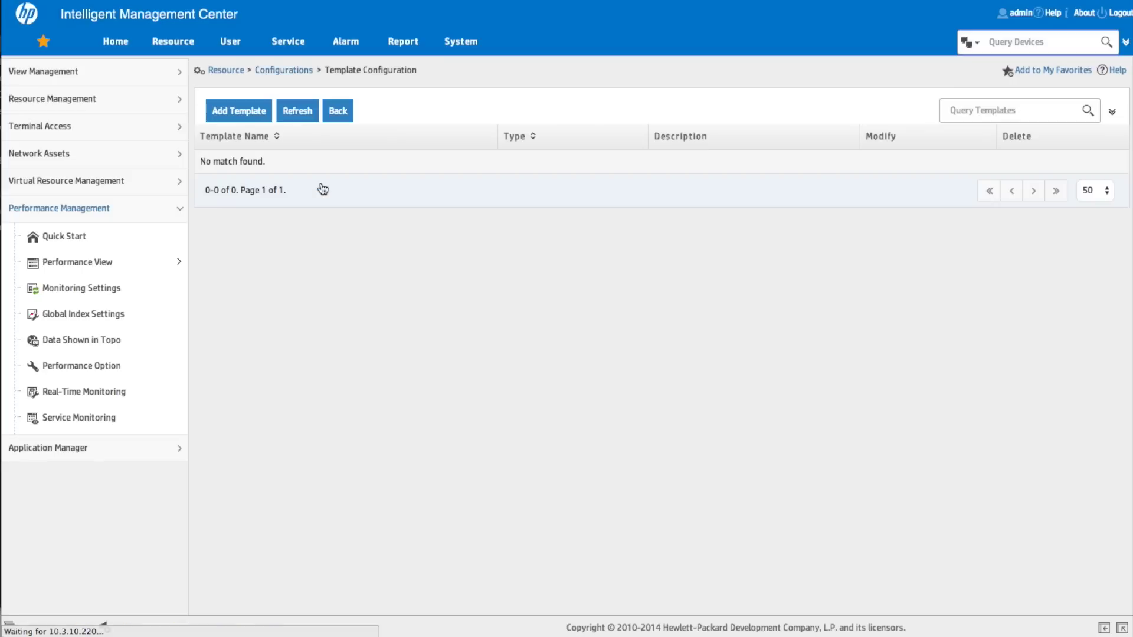
pyautogui.click(243, 112)
# Make it an Application Template with VMware ESX as the application type
pyautogui.click(488, 240)
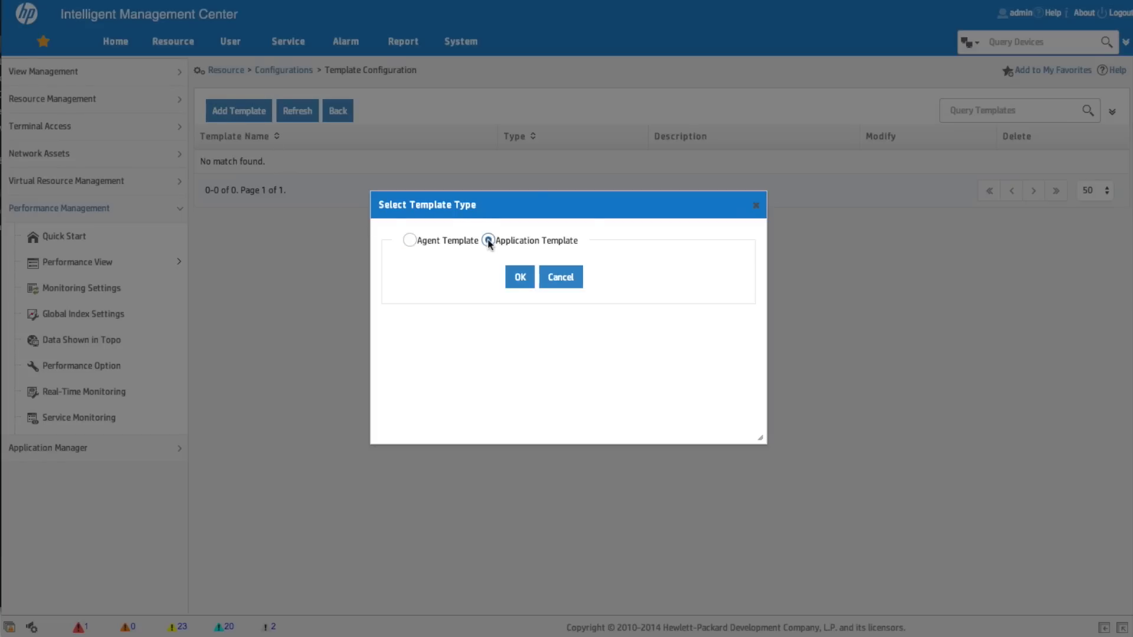
pyautogui.click(598, 285)
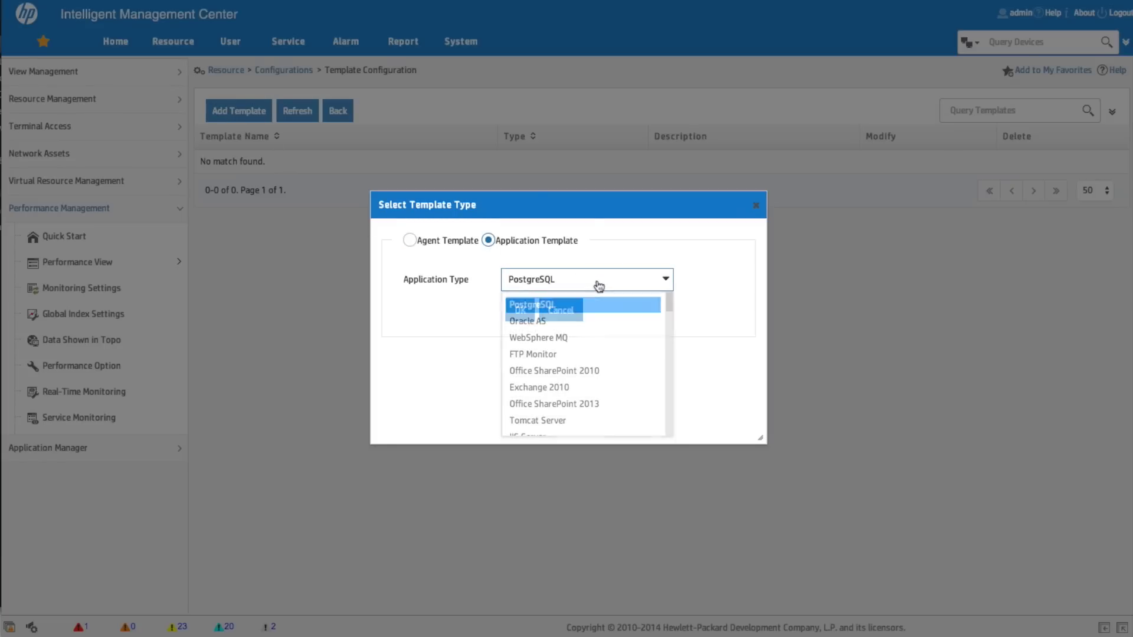
pyautogui.press('v')
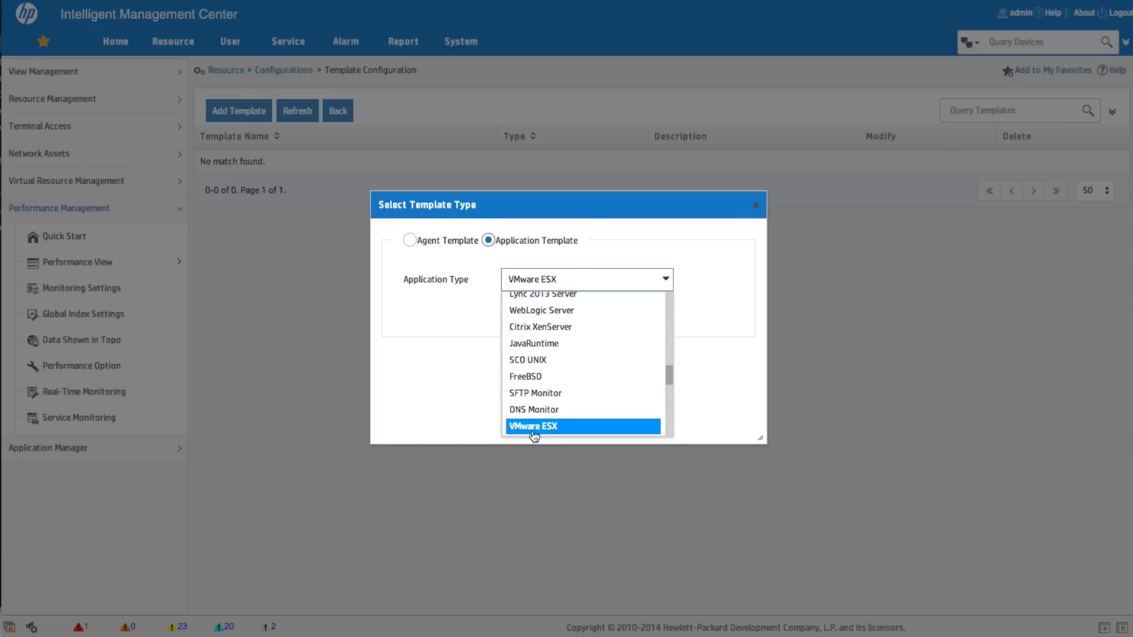
pyautogui.click(530, 429)
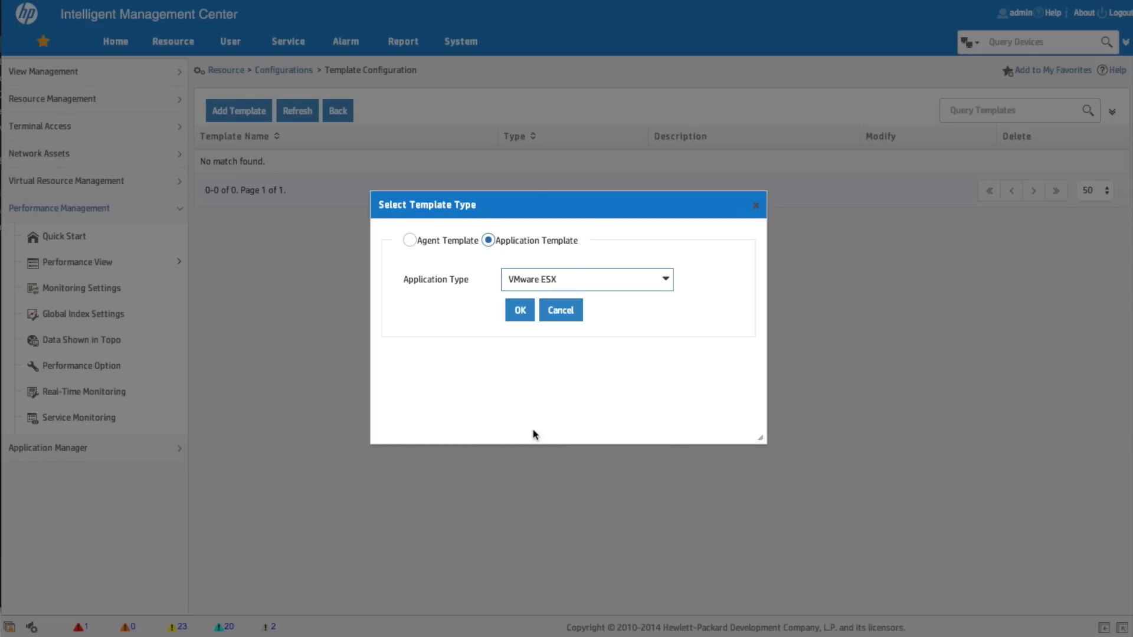
pyautogui.click(524, 315)
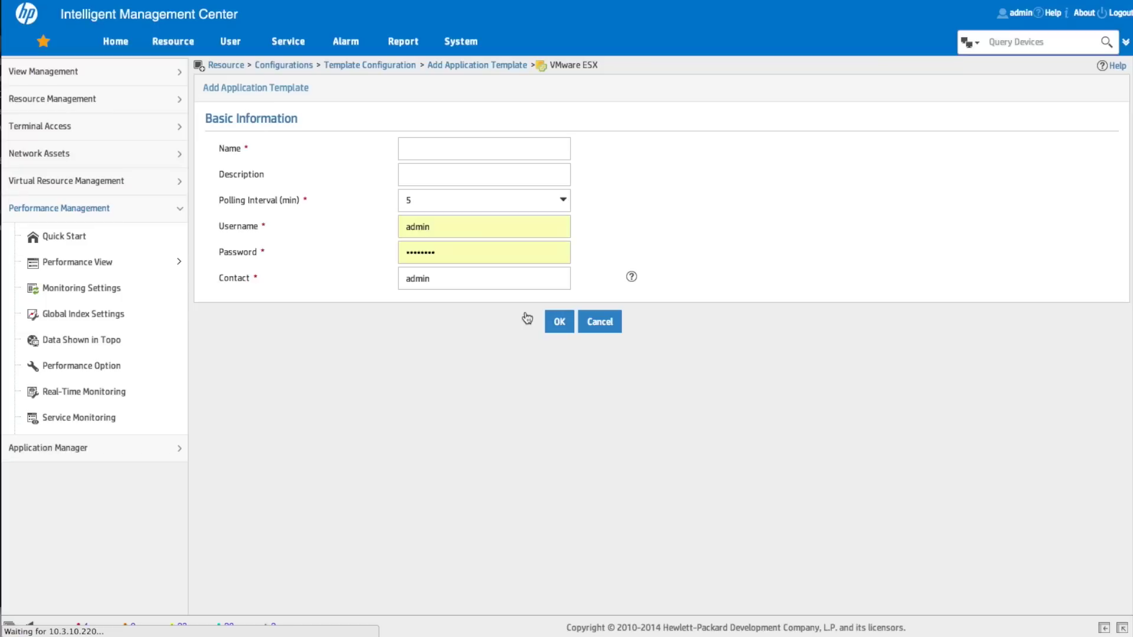
# Name the template 'VMWare_ESXi' with description 'Template for VMWare_ESXi APM Credentials'
pyautogui.click(439, 151)
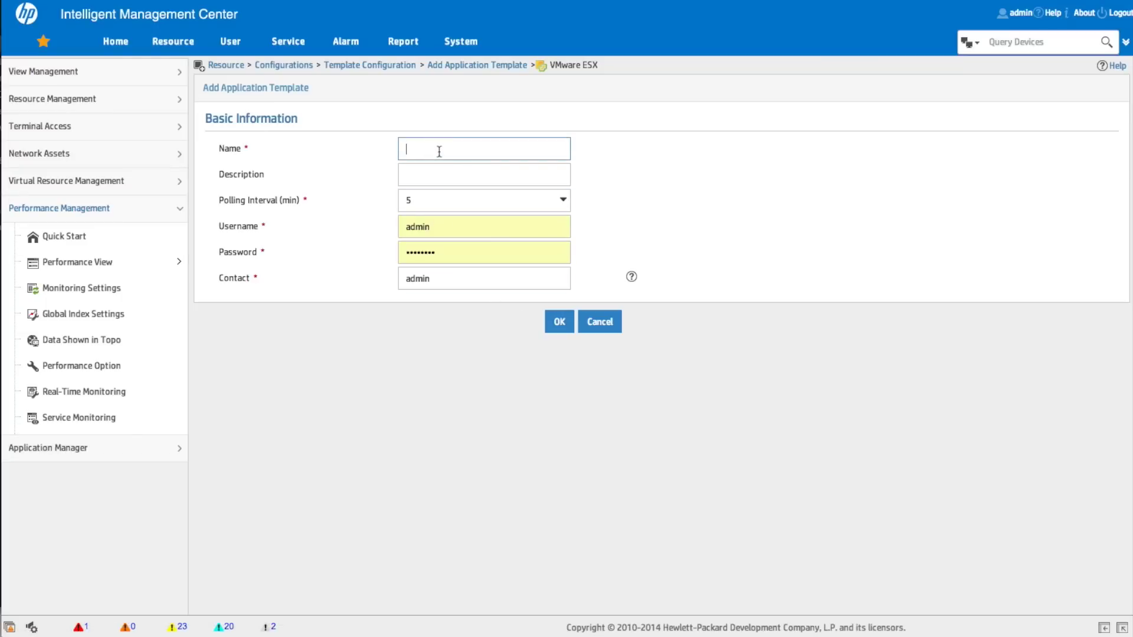
pyautogui.write('VMWare_ESX')
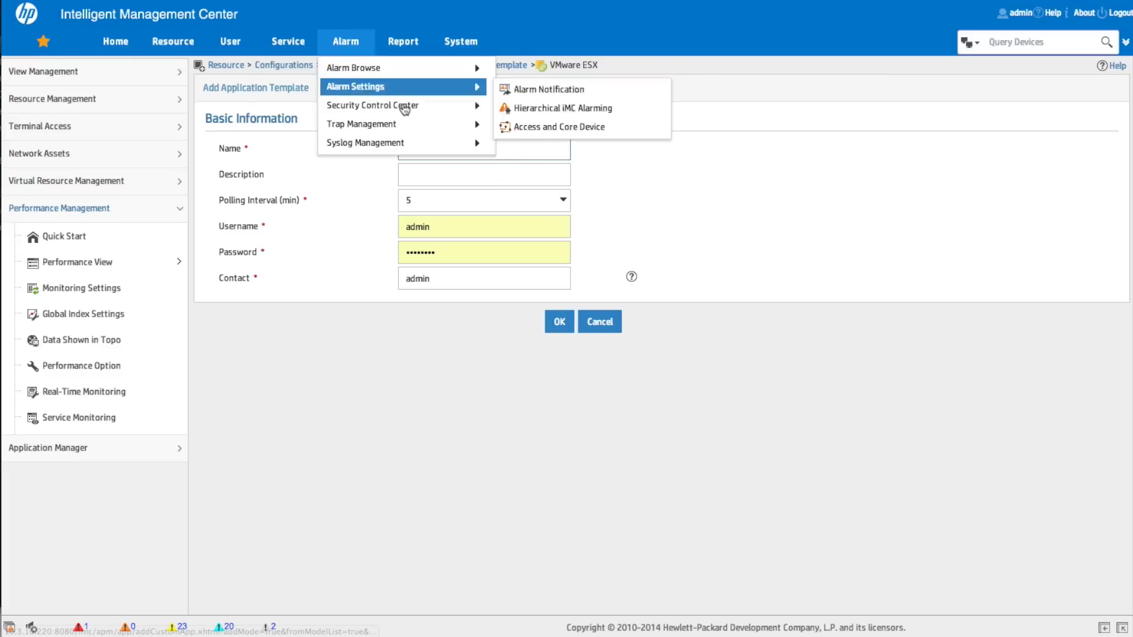
pyautogui.click(429, 184)
pyautogui.write('Te')
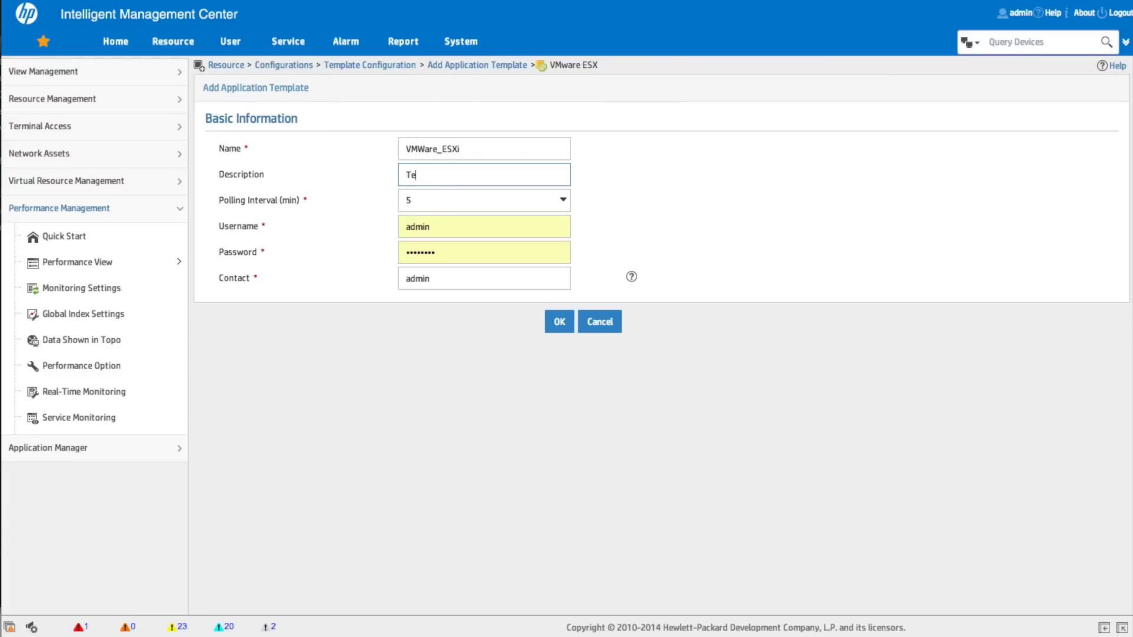
pyautogui.write('mplate for VMWare_ESXi Credentials')
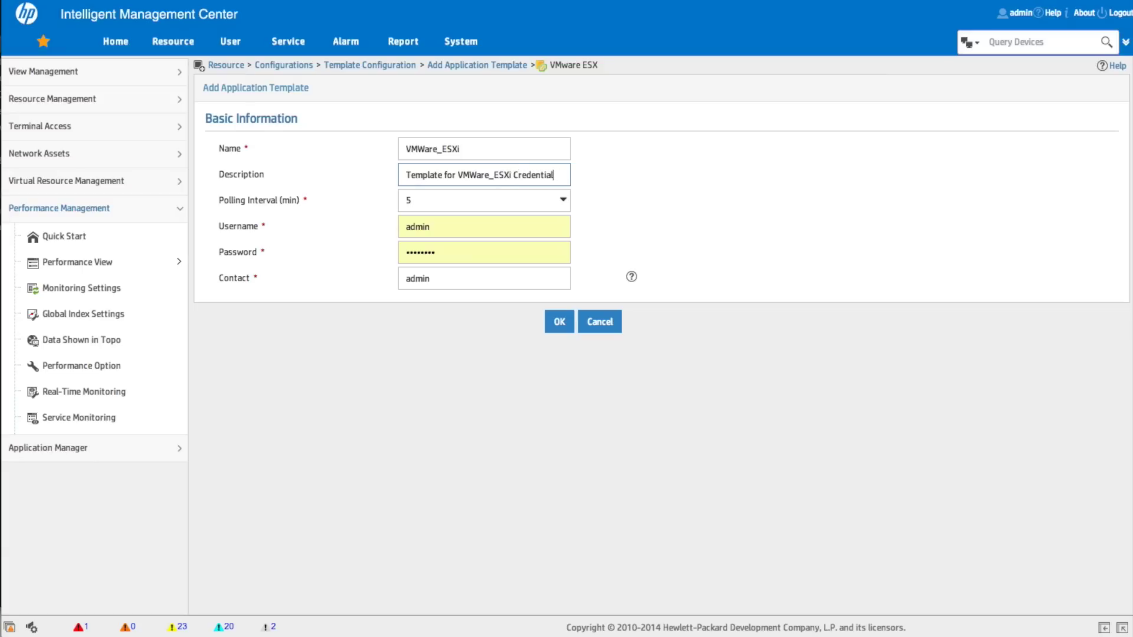
pyautogui.press('BackSpace')
pyautogui.press('BackSpace')
pyautogui.press('BackSpace')
pyautogui.press('BackSpace')
pyautogui.press('BackSpace')
pyautogui.press('BackSpace')
pyautogui.press('BackSpace')
pyautogui.press('BackSpace')
pyautogui.press('BackSpace')
pyautogui.press('BackSpace')
pyautogui.write('APM Credentials')
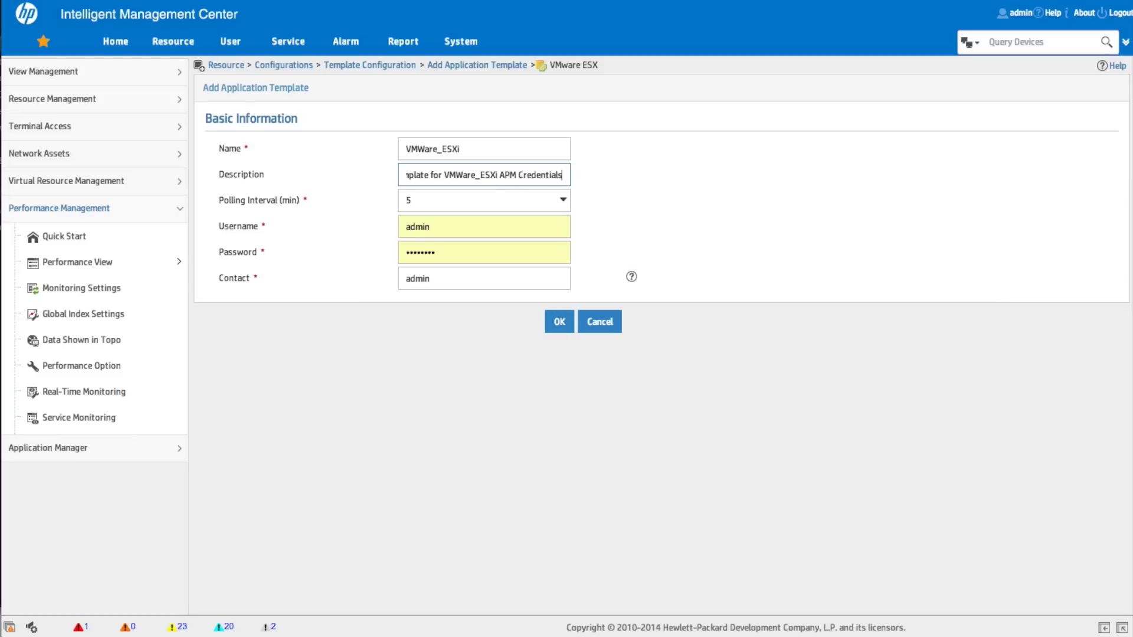
# Enter username root, the account password and a contact e-mail, then save the template
pyautogui.click(455, 227)
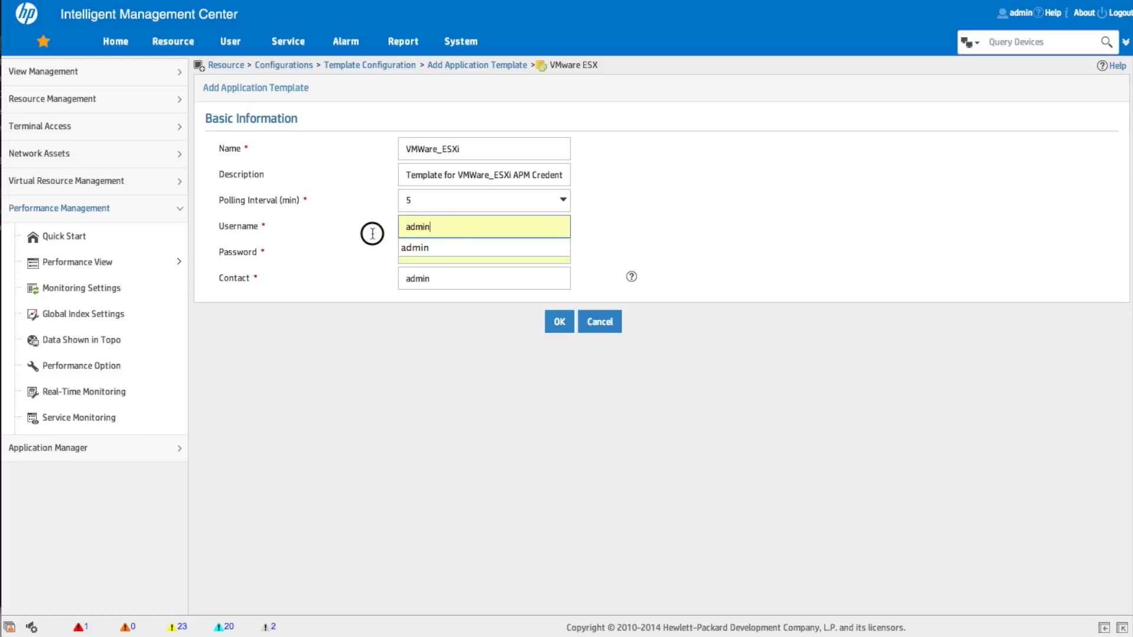
pyautogui.write('root')
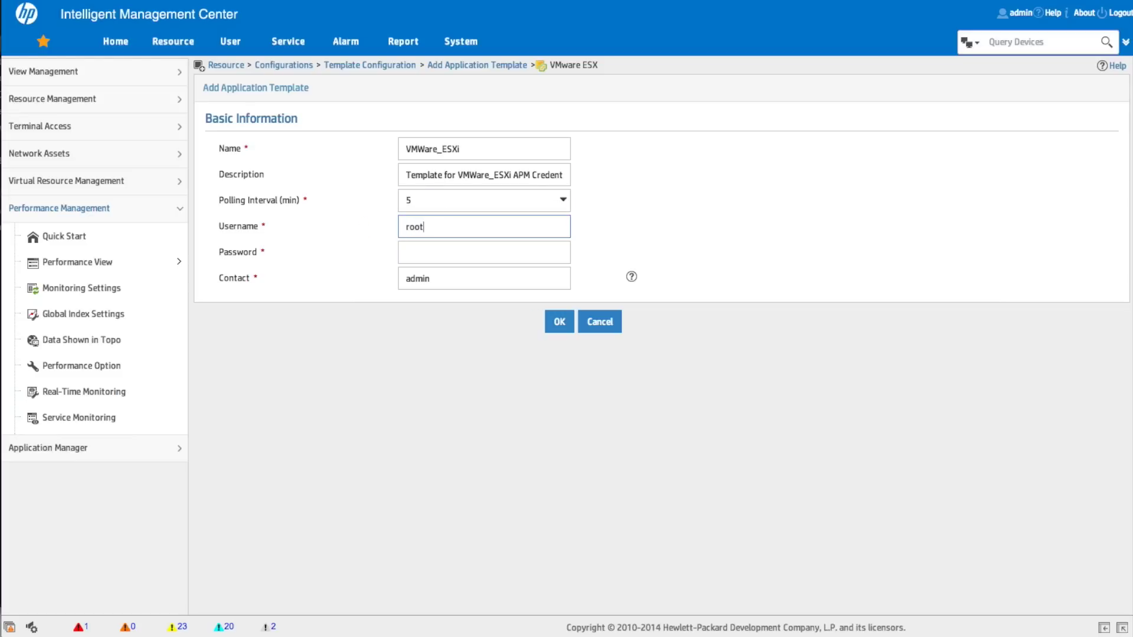
pyautogui.press('Tab')
pyautogui.write('••••••••')
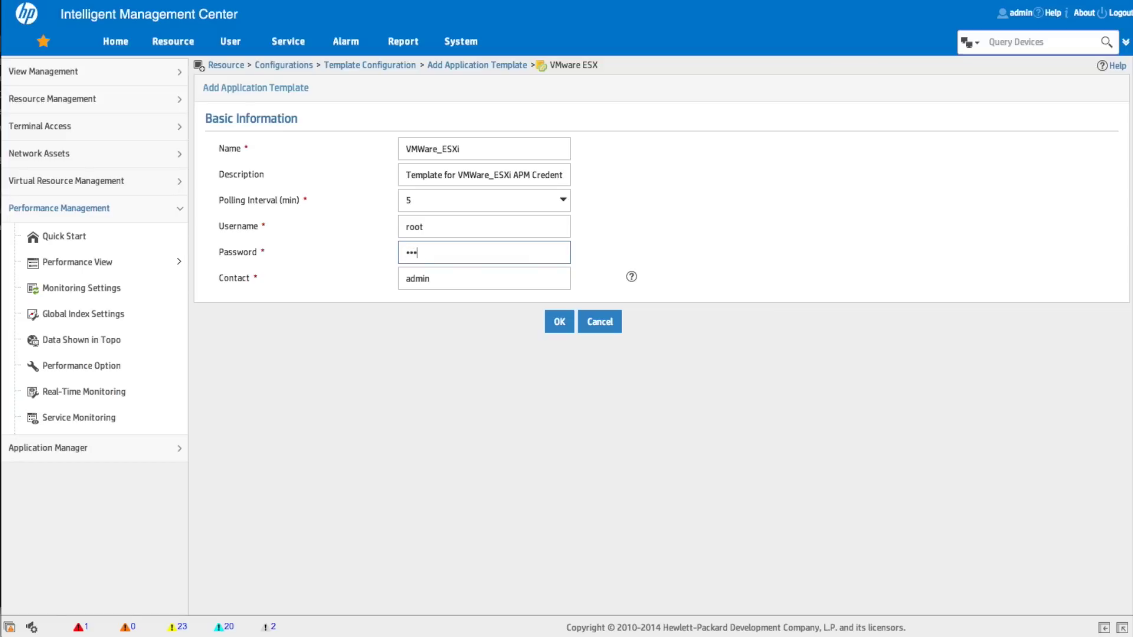
pyautogui.press('Tab')
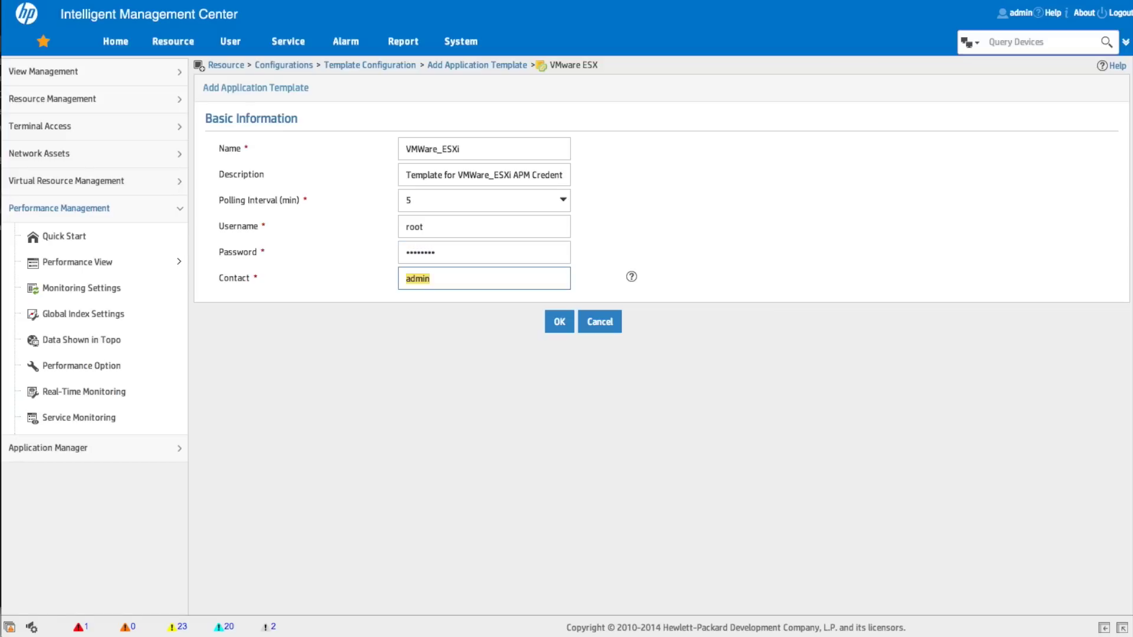
pyautogui.click(556, 325)
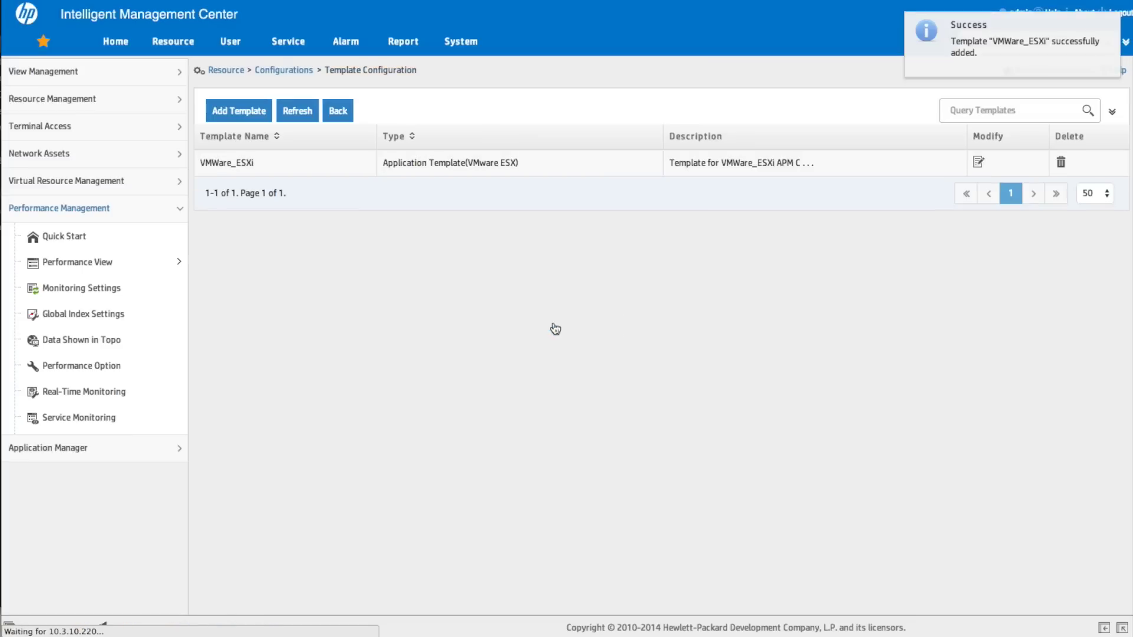
# Dismiss the browser's save-password prompt and show the Application Monitor list
pyautogui.moveTo(1023, 101)
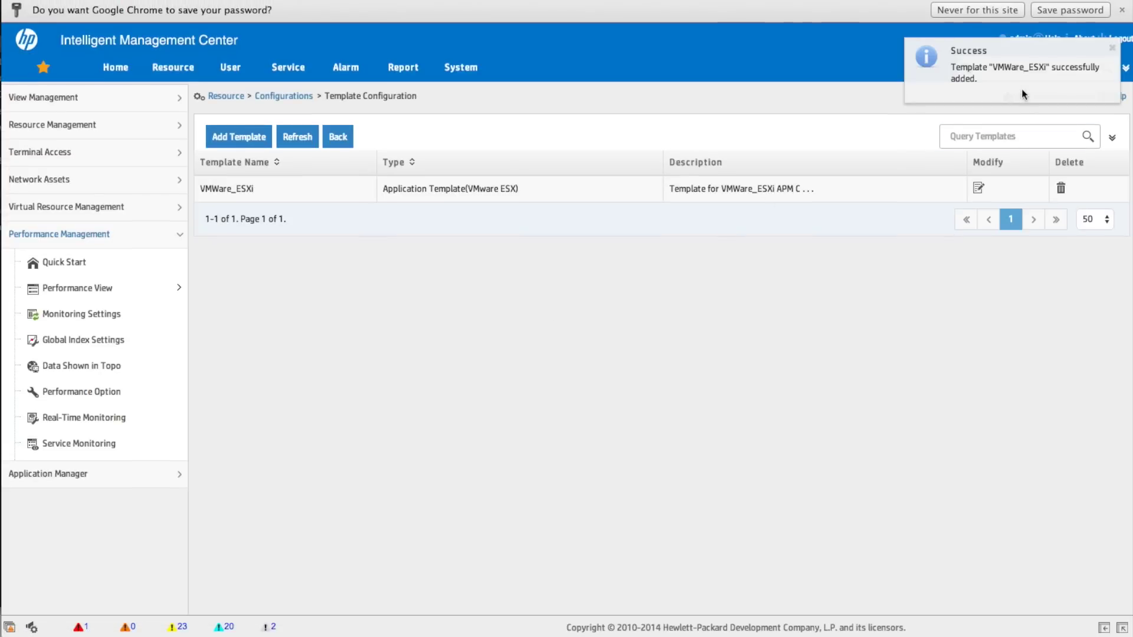
pyautogui.click(1069, 10)
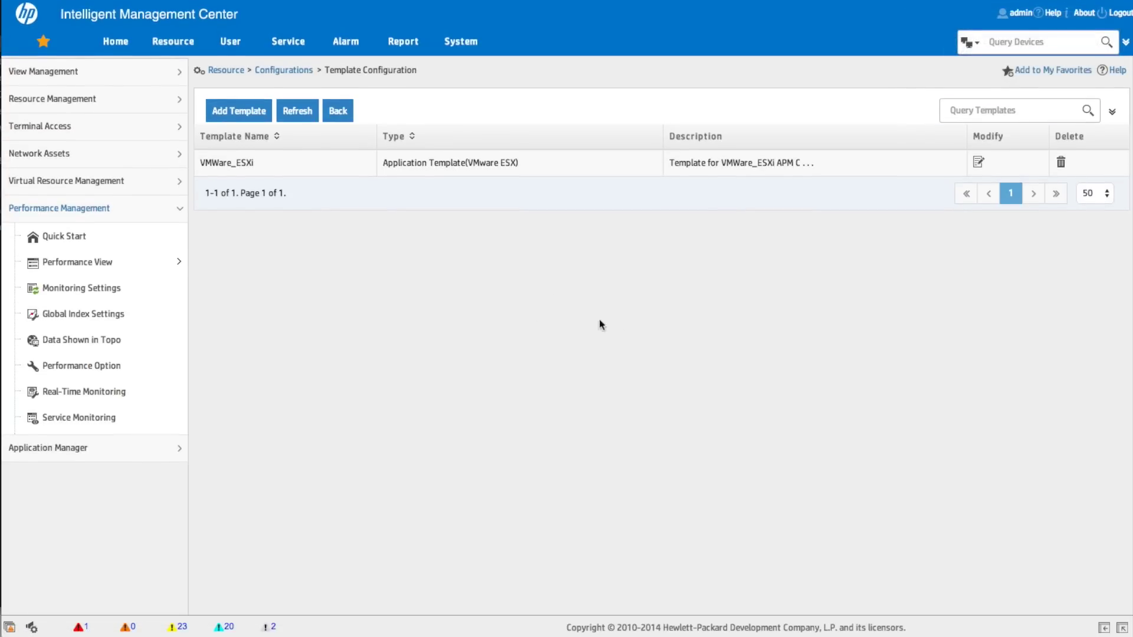
pyautogui.click(64, 448)
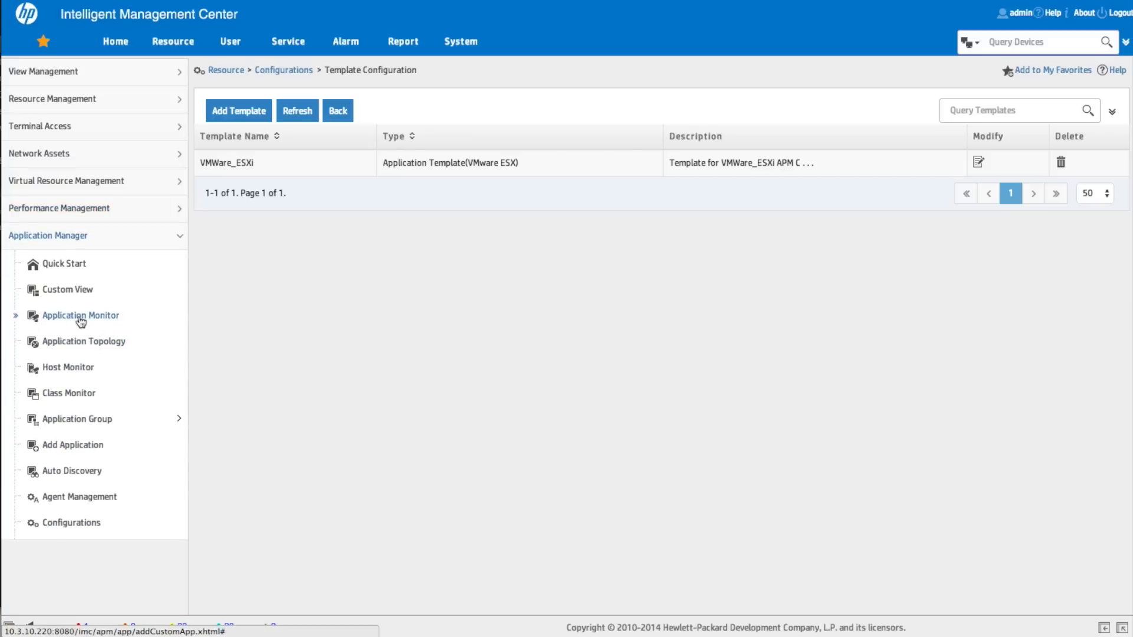
pyautogui.click(81, 318)
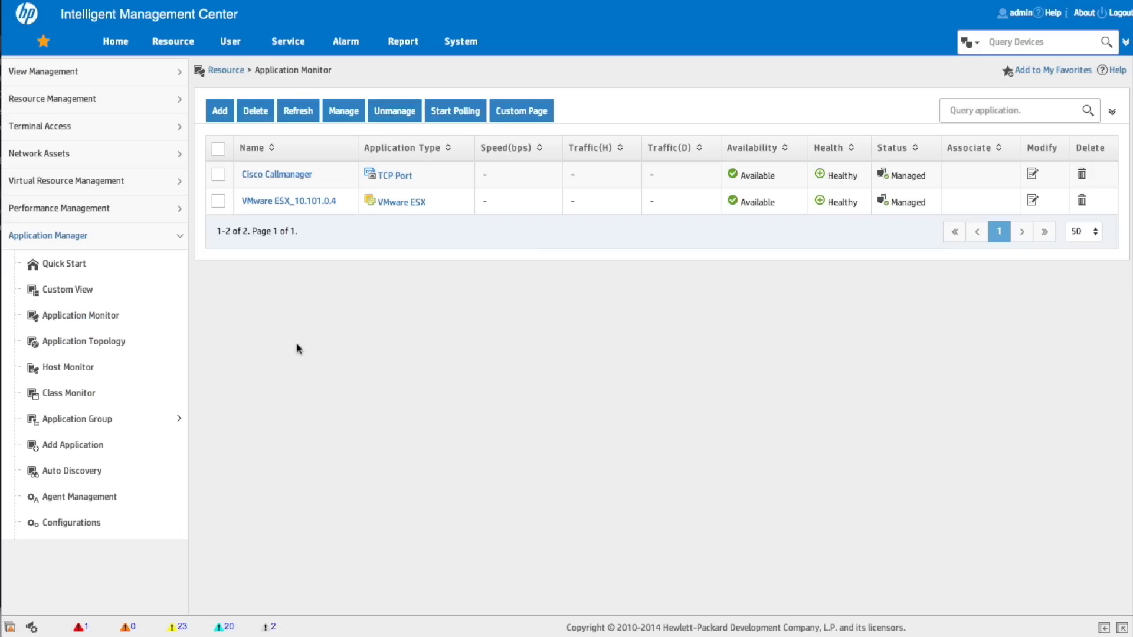
# Start adding a VMware ESX application monitor from Virtual Machine Monitor and begin choosing its host
pyautogui.click(220, 111)
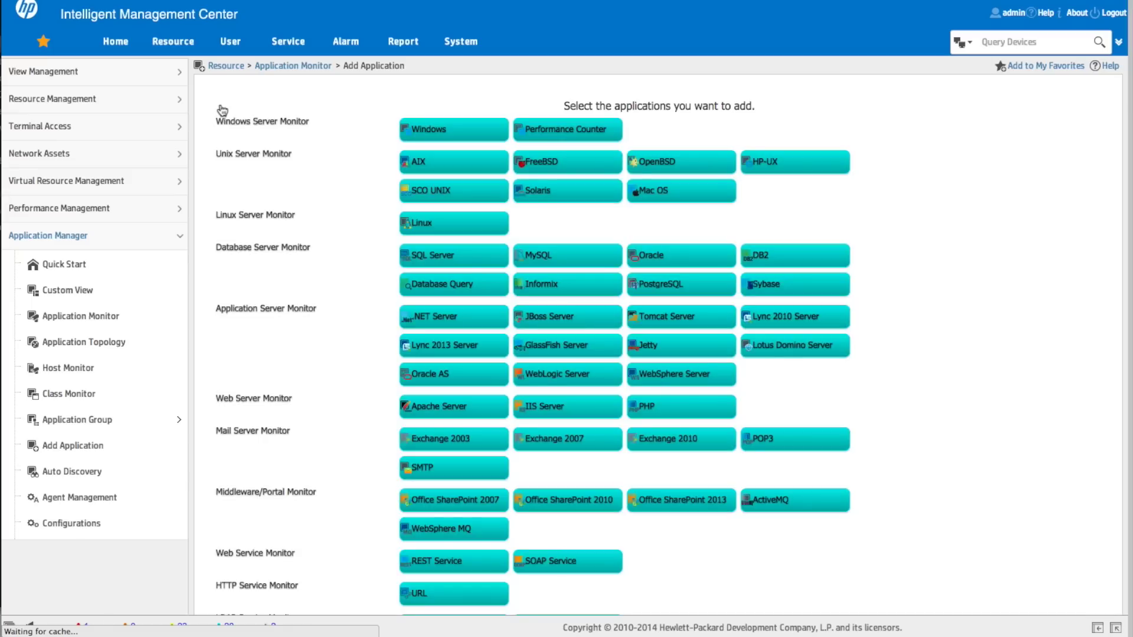
pyautogui.scroll(-1, 344, 317)
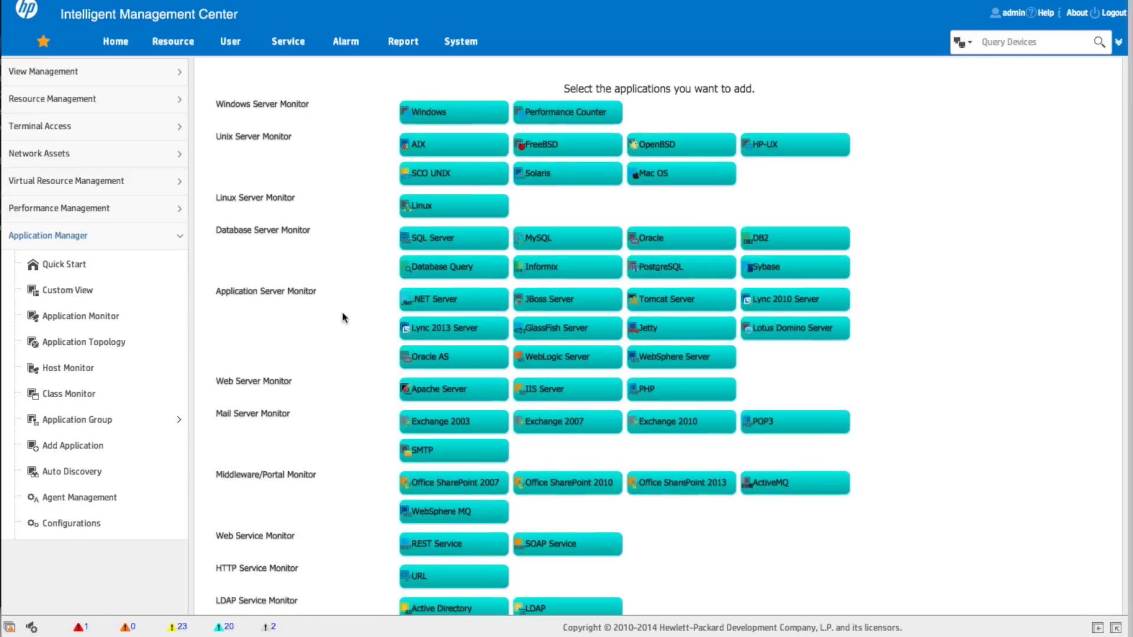
pyautogui.scroll(-4, 344, 317)
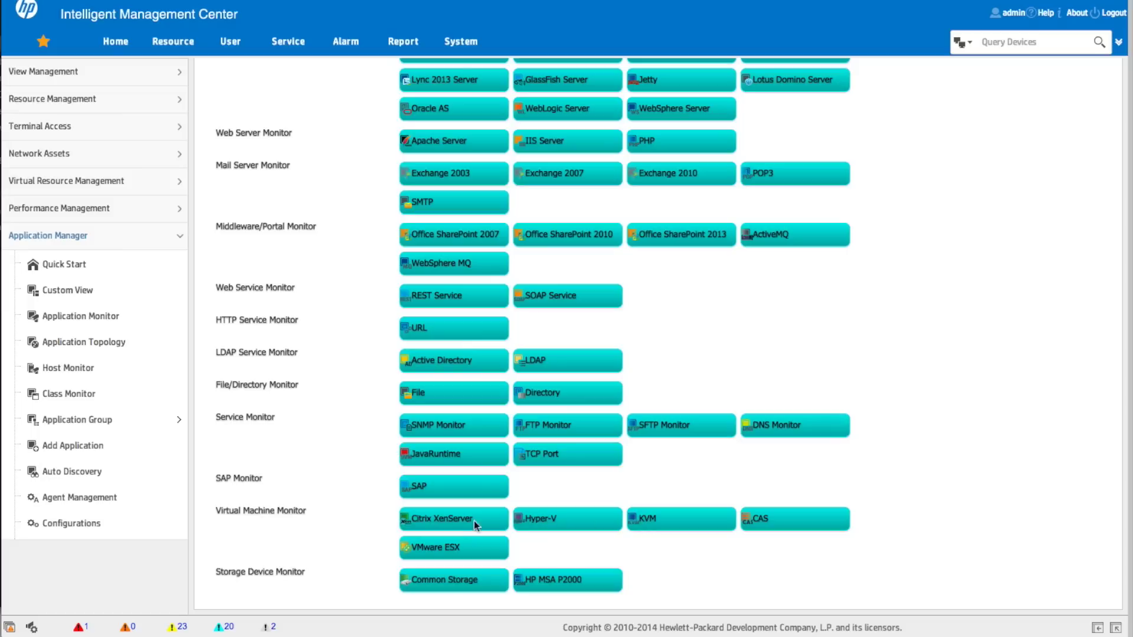
pyautogui.click(442, 553)
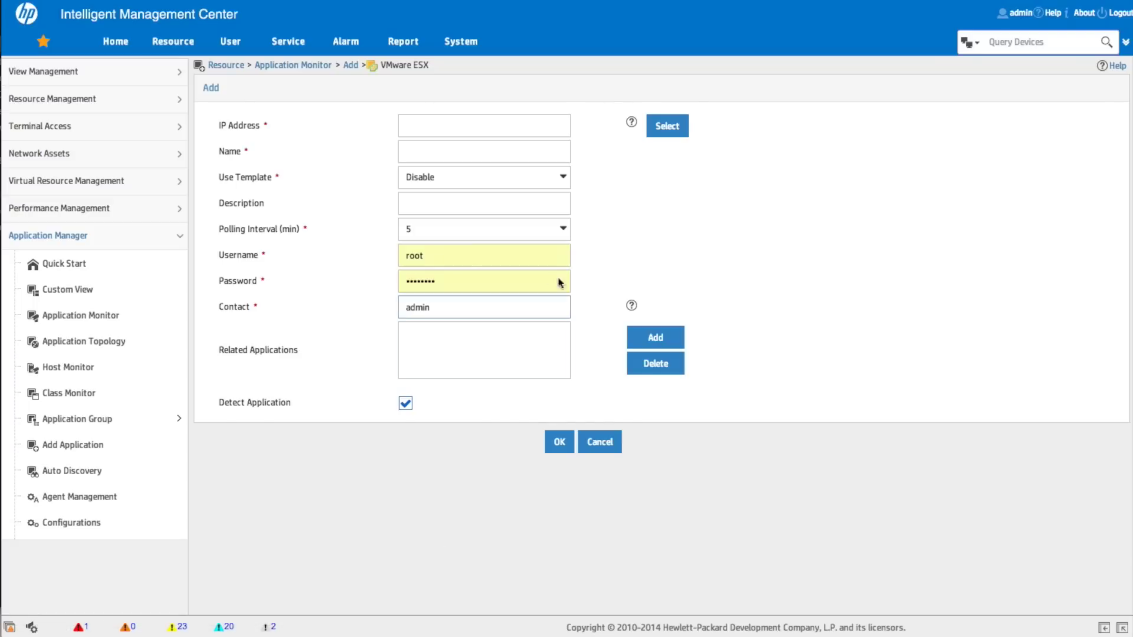
pyautogui.click(678, 129)
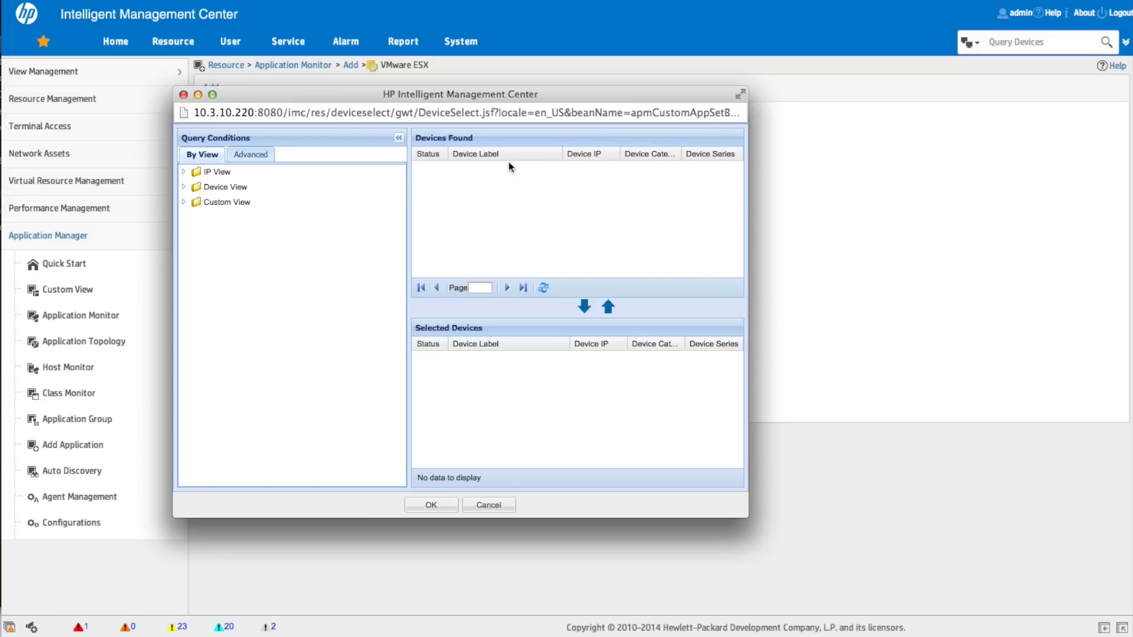
# Select host esx5.haw.int (10.101.0.8) from Virtual Devices as the monitor's device
pyautogui.click(183, 188)
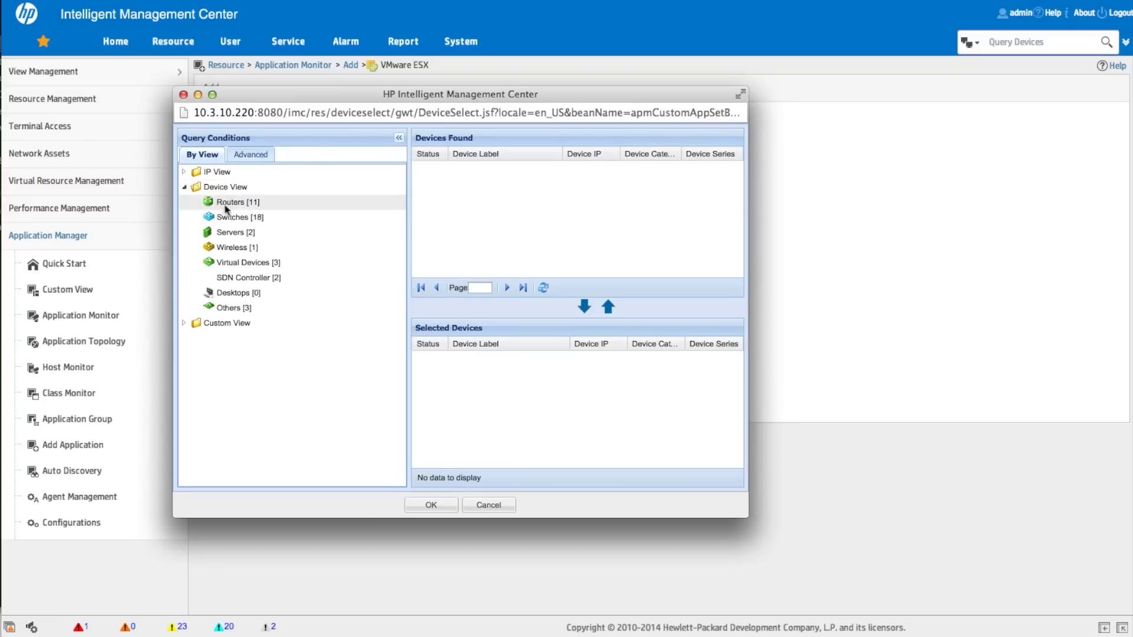
pyautogui.click(247, 263)
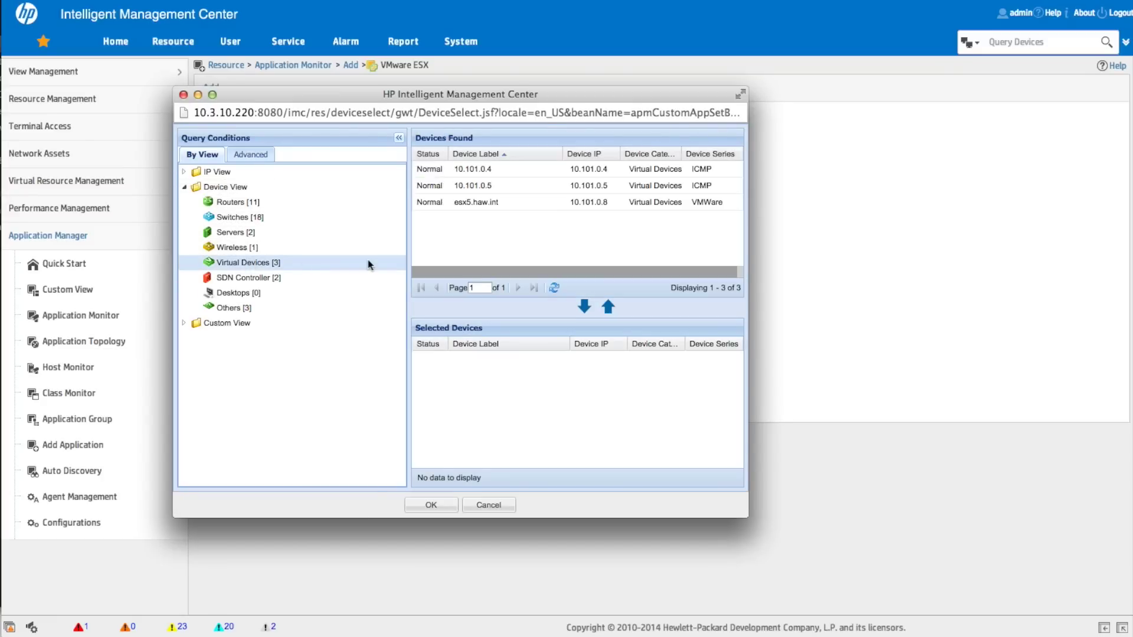
pyautogui.click(484, 203)
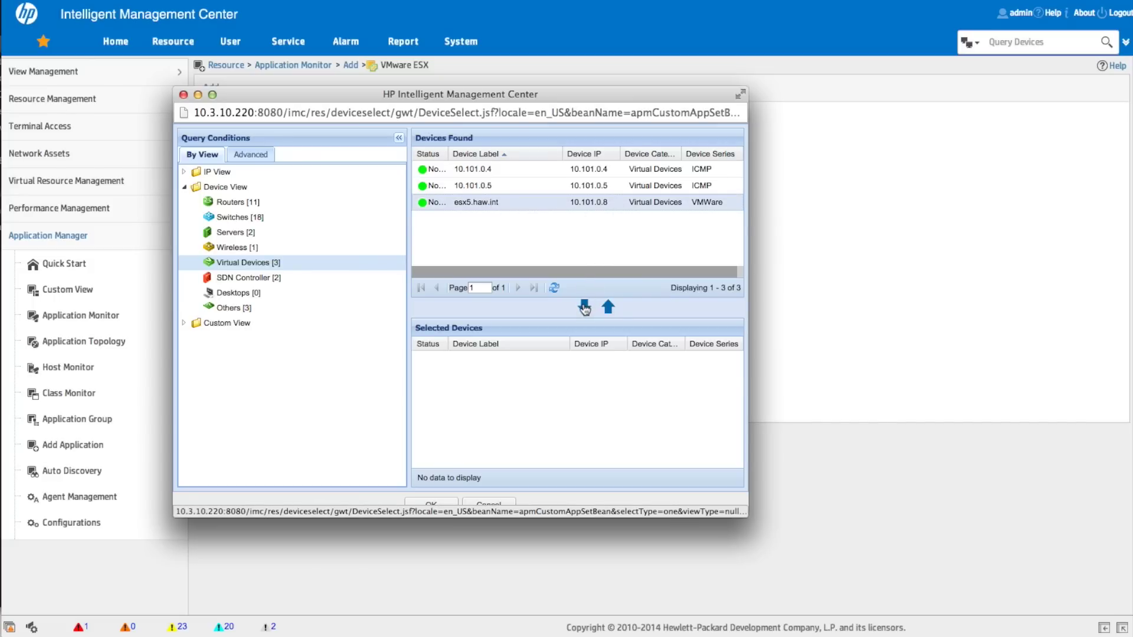
pyautogui.click(584, 307)
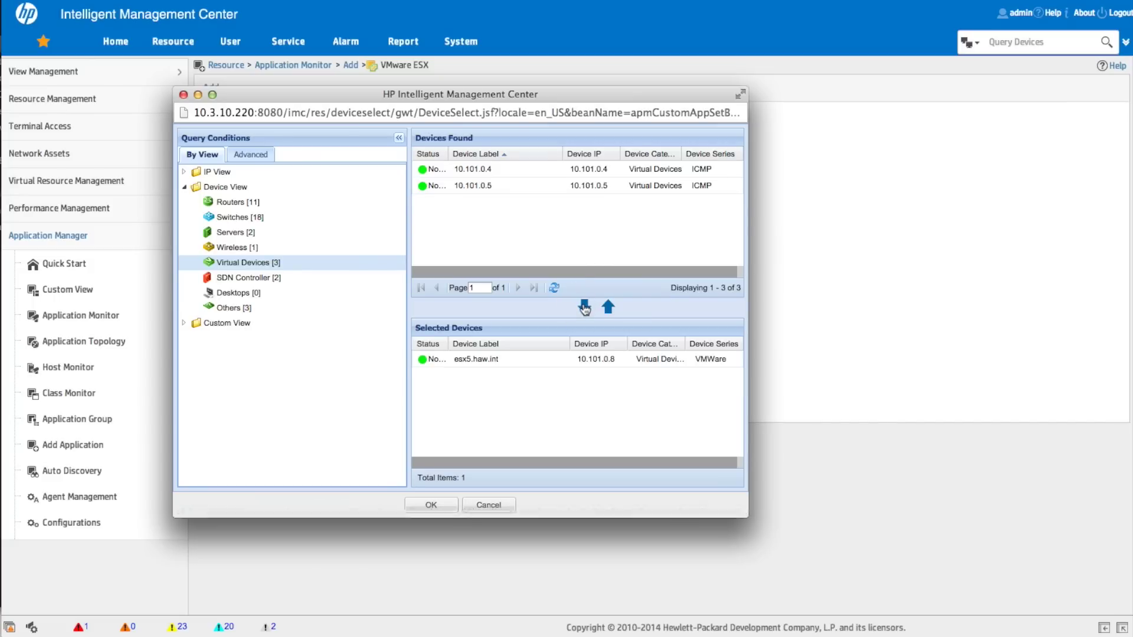
pyautogui.click(439, 511)
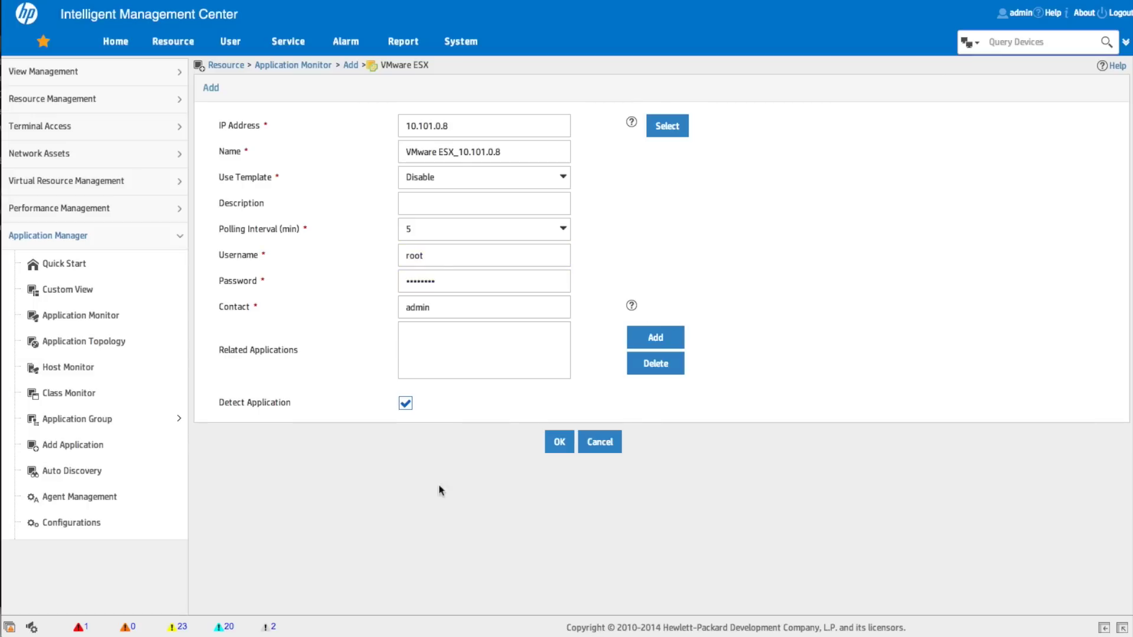
# Copy the name VMware ESX_10.101.0.8 into Description and enable template use
pyautogui.moveTo(512, 157); pyautogui.dragTo(374, 141)
pyautogui.hotkey('ctrl', 'c')
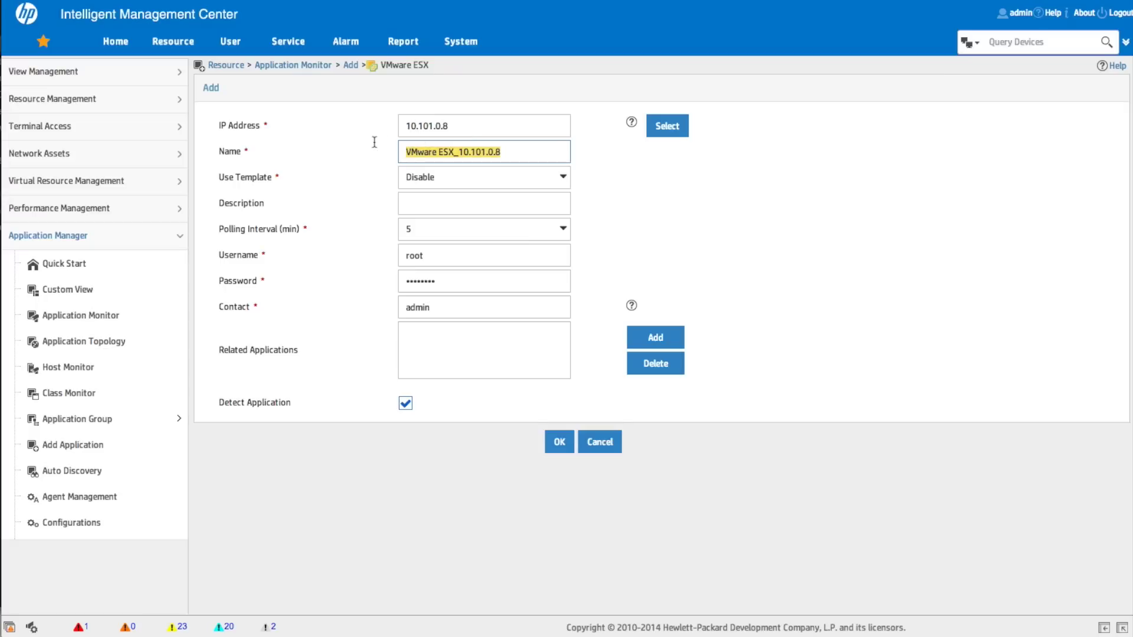
pyautogui.click(426, 205)
pyautogui.hotkey('ctrl', 'v')
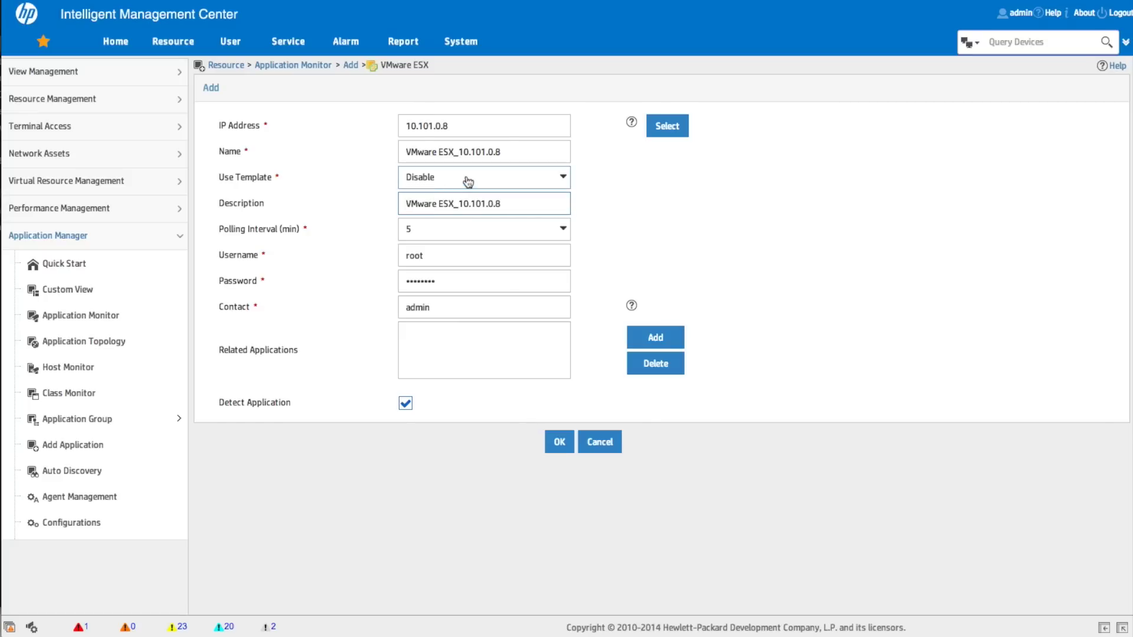
pyautogui.click(466, 180)
pyautogui.click(425, 220)
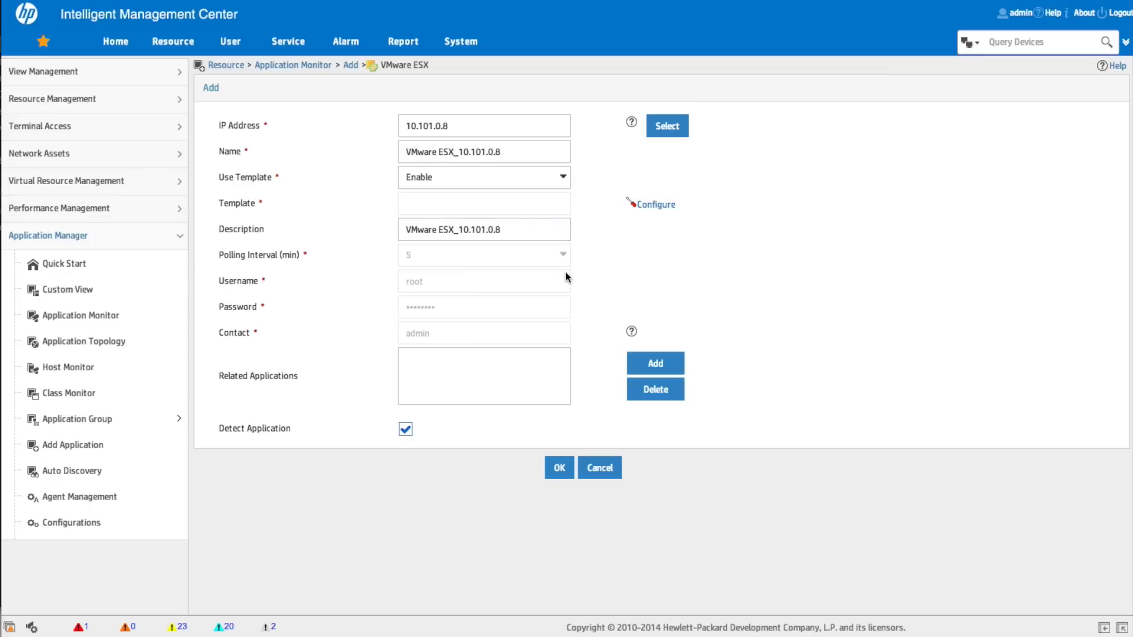
pyautogui.click(652, 207)
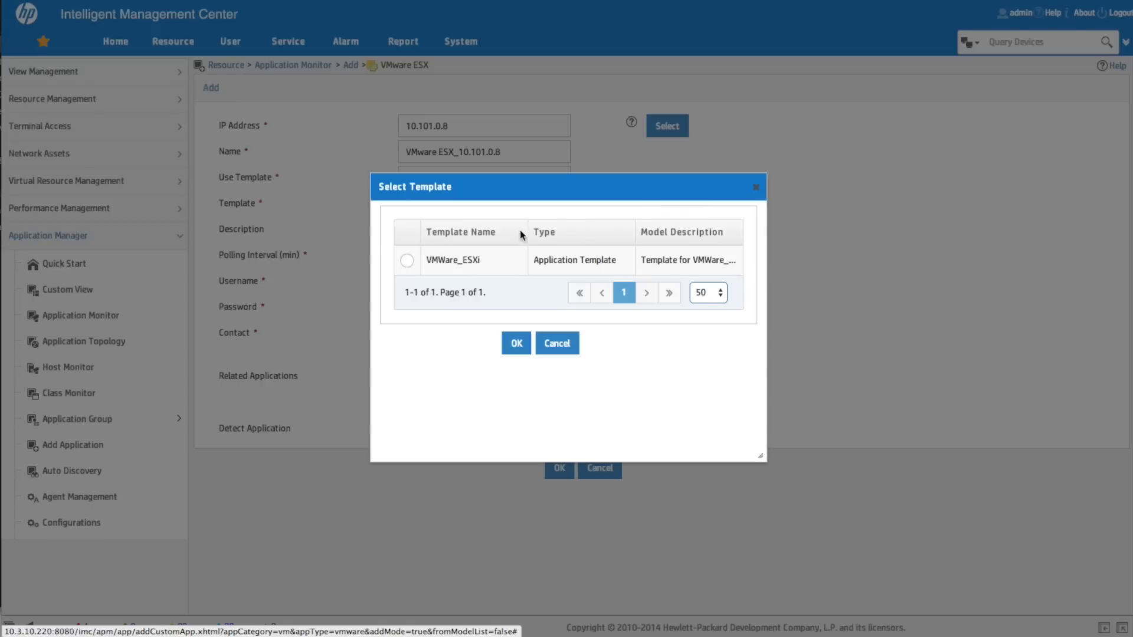
# Apply the VMWare_ESXi template and save the VMware ESX_10.101.0.8 monitor
pyautogui.click(407, 263)
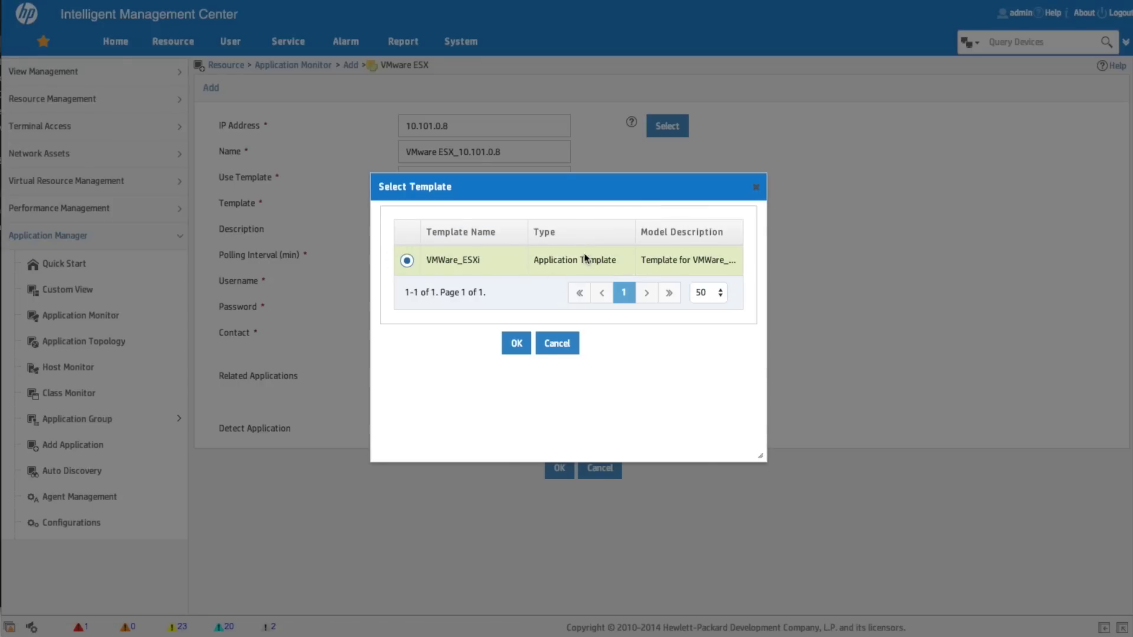
pyautogui.click(512, 344)
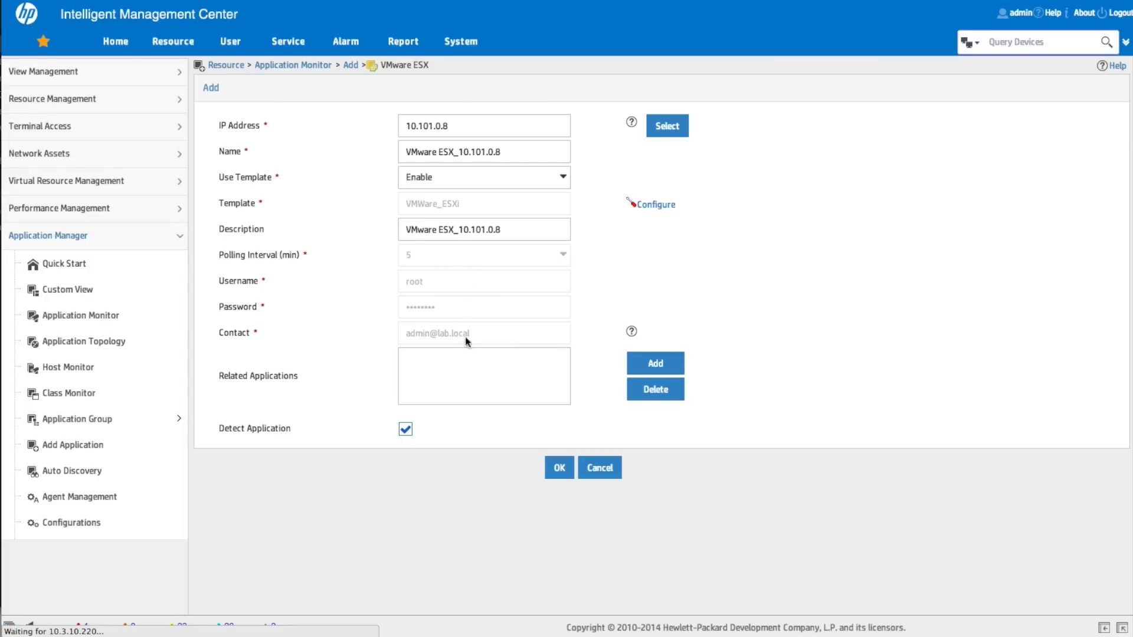
pyautogui.click(563, 472)
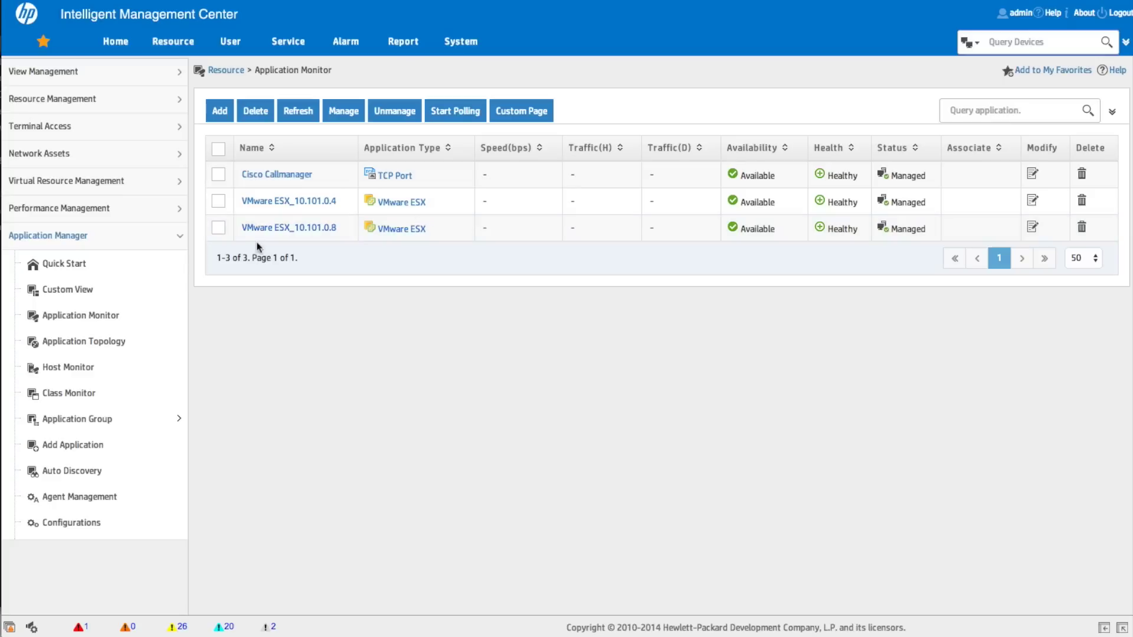
pyautogui.click(218, 229)
# Start polling VMware ESX_10.101.0.8 and open its report window
pyautogui.click(459, 42)
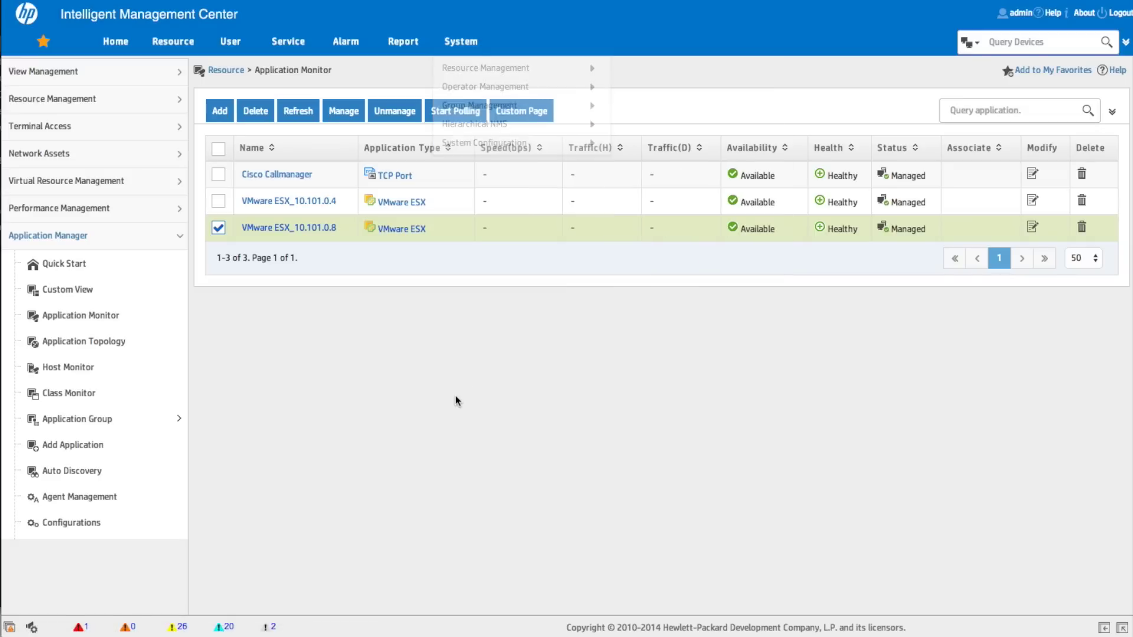
pyautogui.click(453, 117)
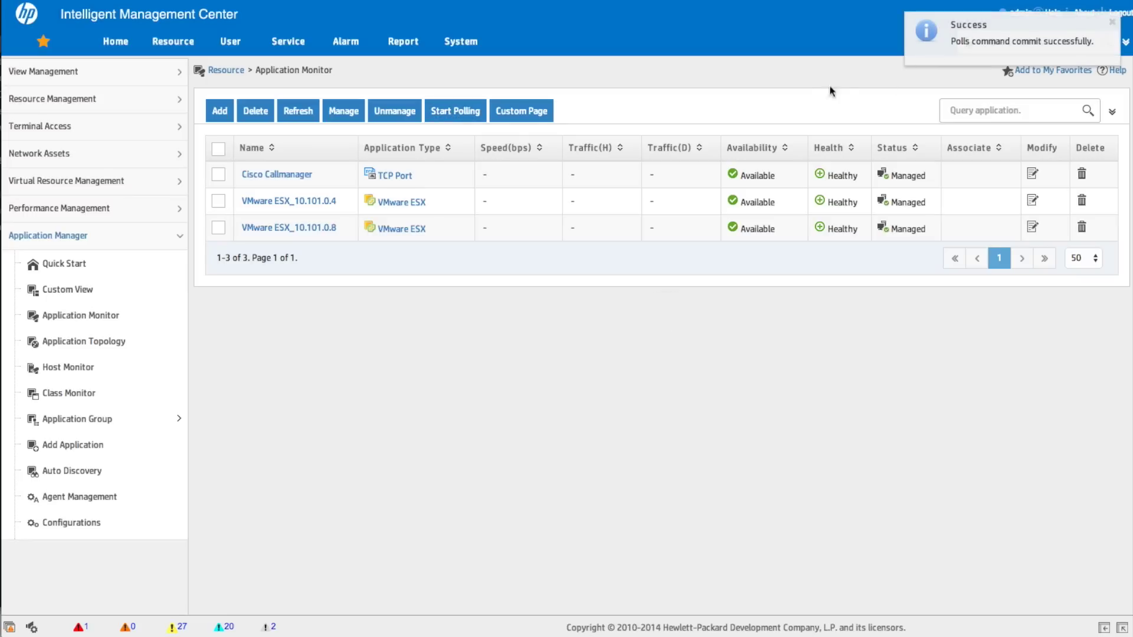
pyautogui.click(294, 229)
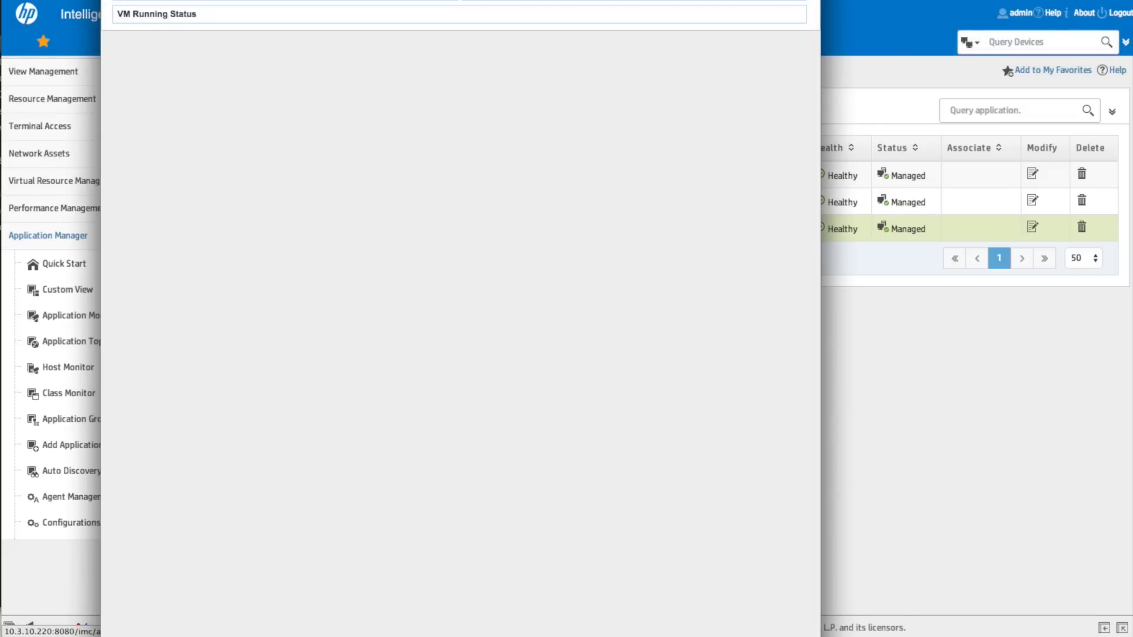
pyautogui.moveTo(296, 21); pyautogui.dragTo(299, 14)
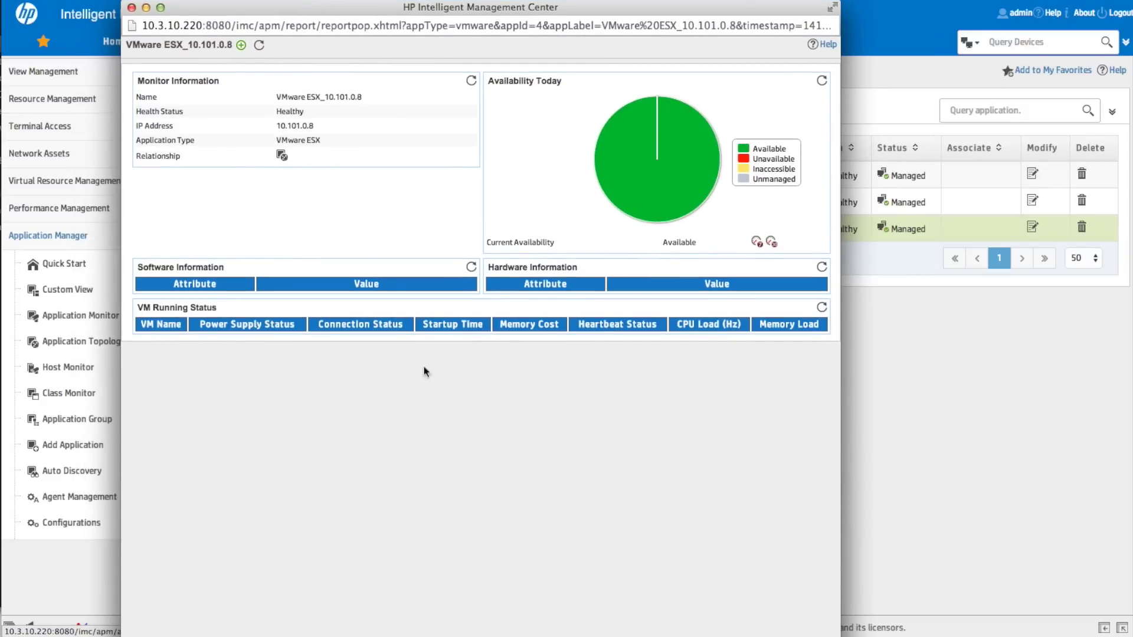
# Refresh the VM running status and hardware information panels, then close the report
pyautogui.click(821, 307)
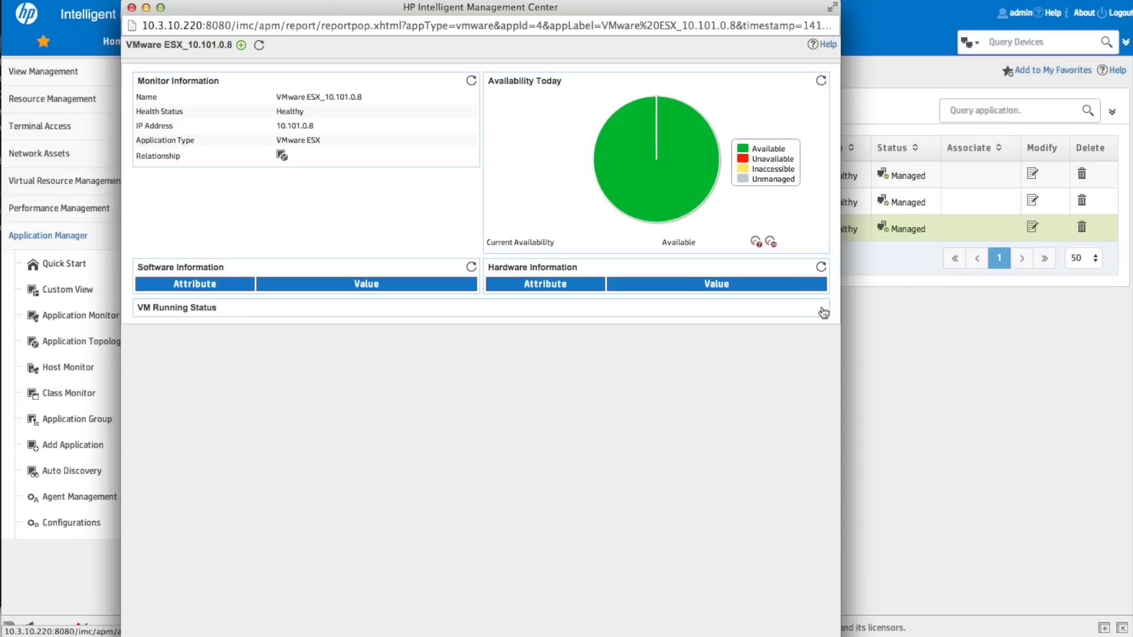
pyautogui.click(822, 309)
pyautogui.click(822, 267)
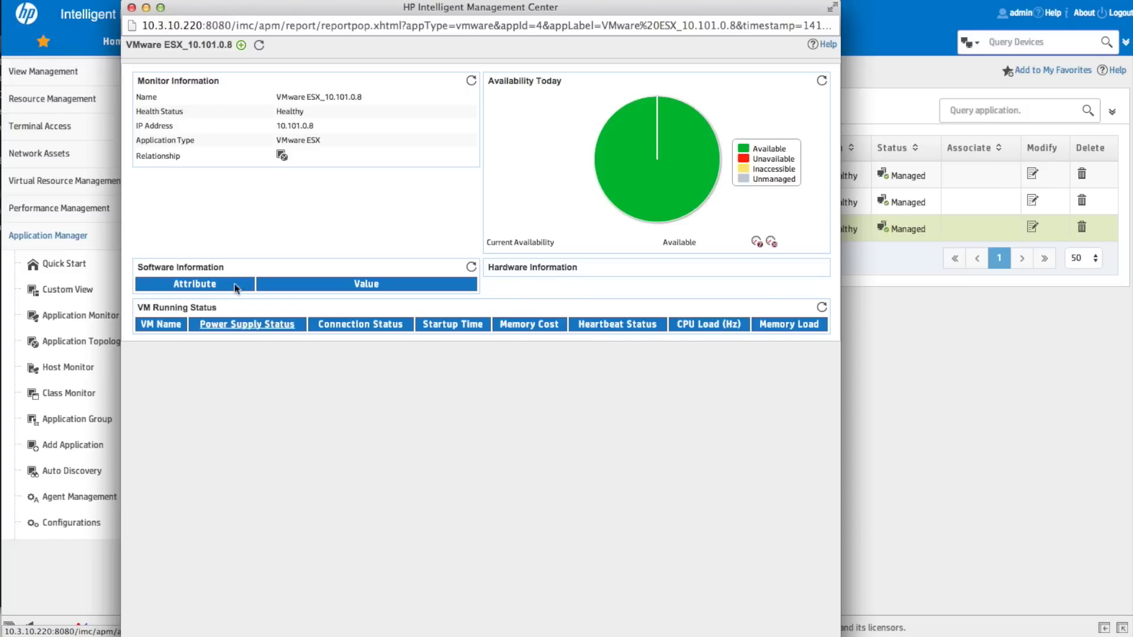
pyautogui.click(132, 7)
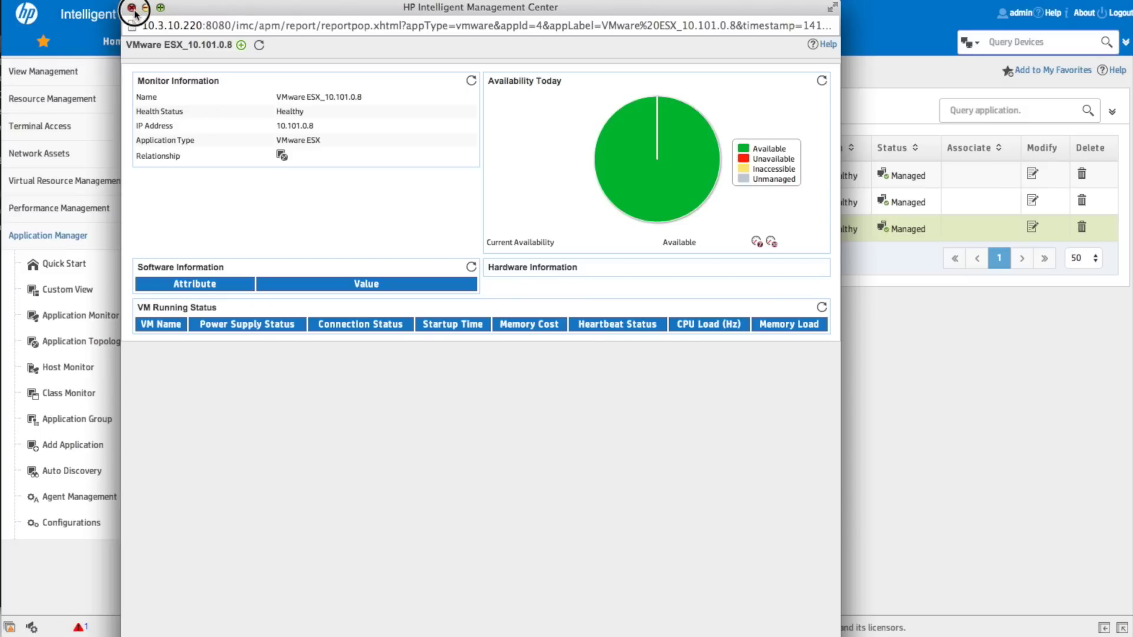
pyautogui.moveTo(173, 41)
pyautogui.click(527, 450)
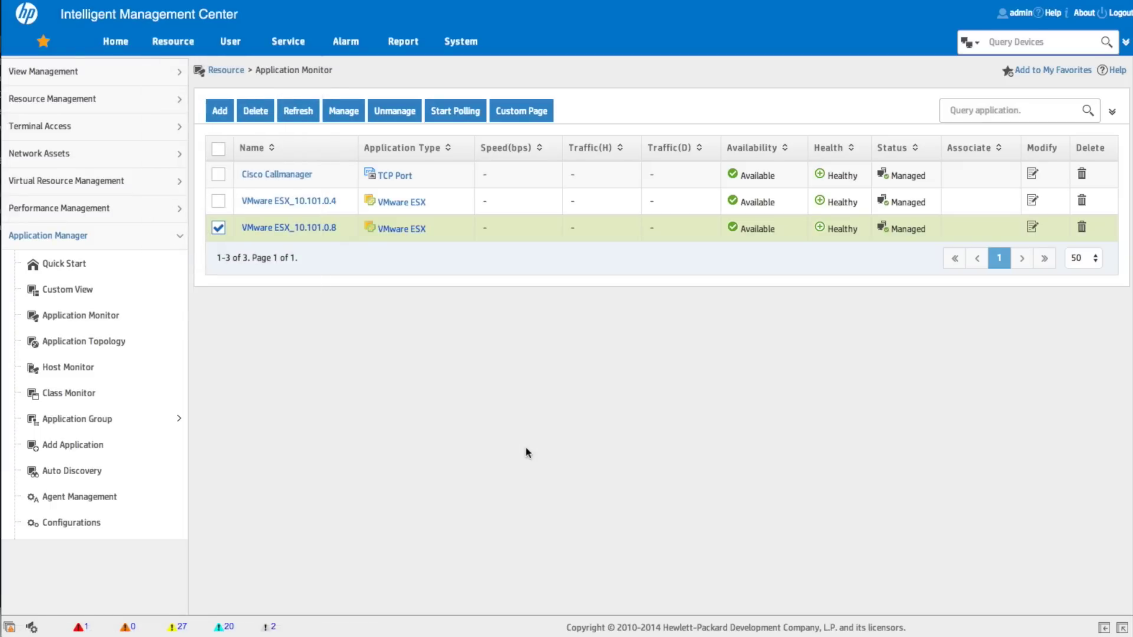
pyautogui.click(303, 203)
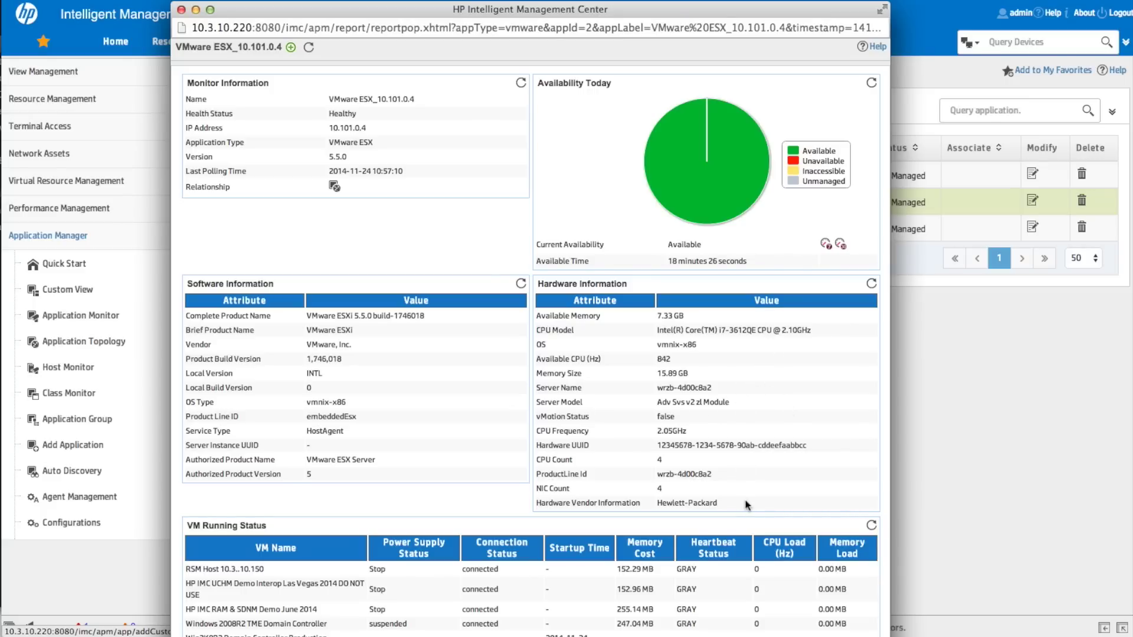
pyautogui.scroll(-1, 746, 505)
pyautogui.scroll(-1, 746, 504)
pyautogui.scroll(2, 746, 504)
pyautogui.click(509, 16)
pyautogui.moveTo(508, 16); pyautogui.dragTo(504, 0)
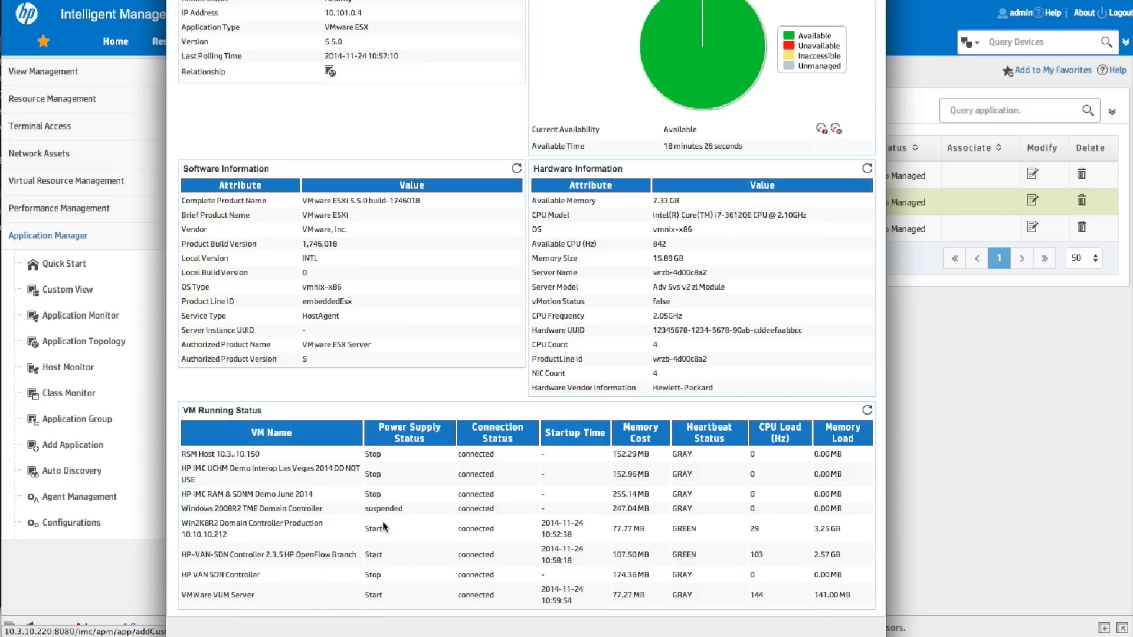
pyautogui.scroll(-1, 399, 413)
pyautogui.press('Escape')
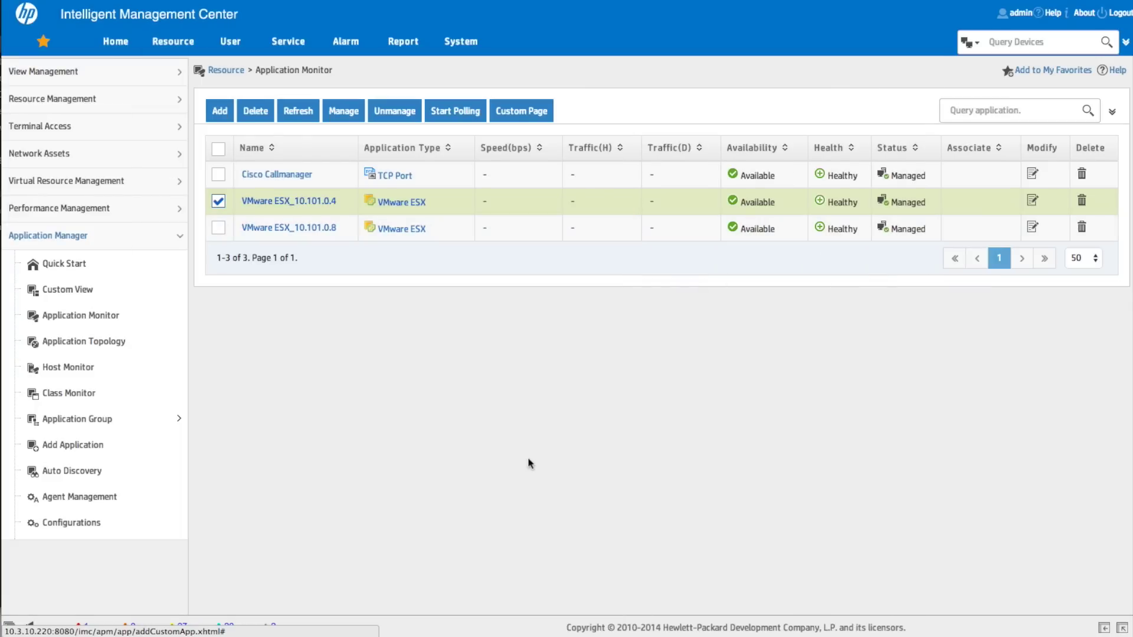
pyautogui.click(289, 228)
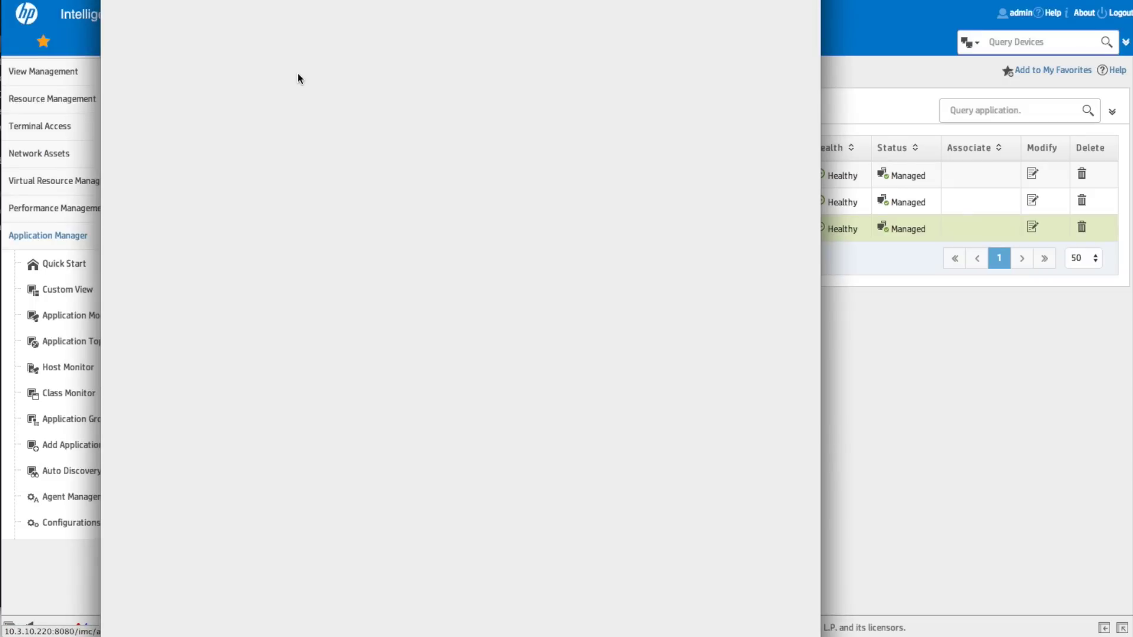
pyautogui.moveTo(289, 0); pyautogui.dragTo(368, 12)
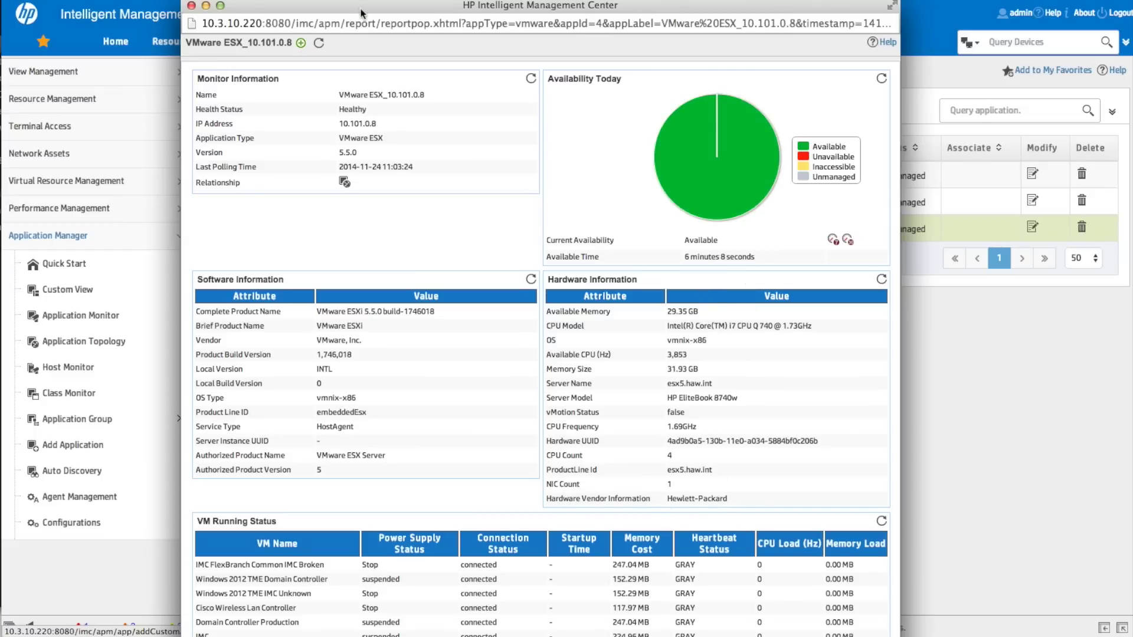
pyautogui.moveTo(360, 5); pyautogui.dragTo(365, 55)
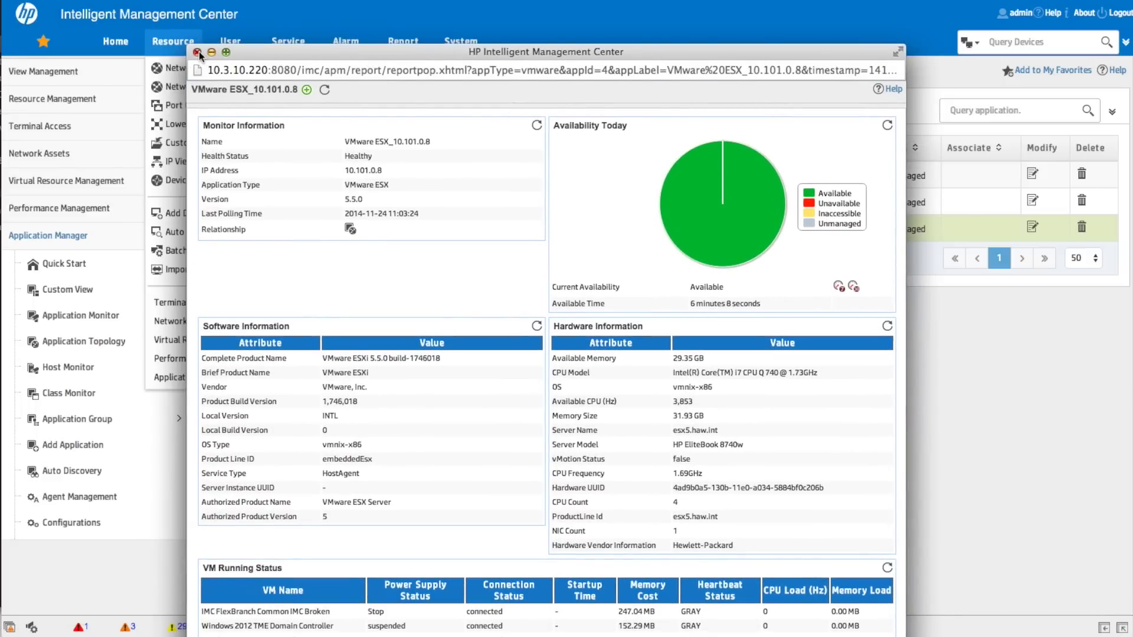
pyautogui.click(198, 53)
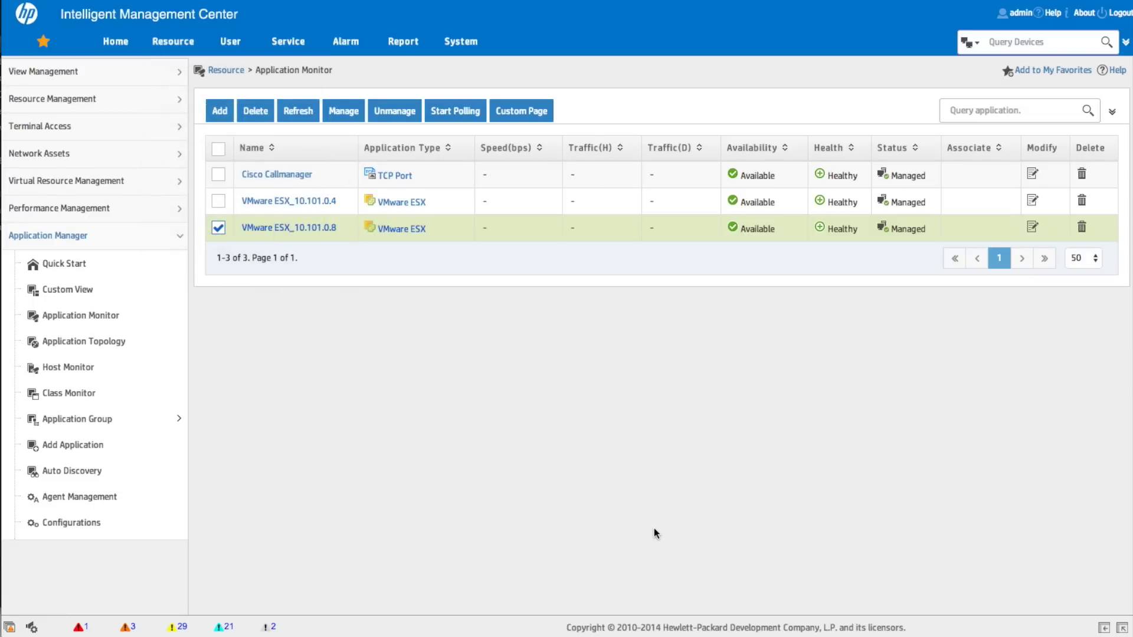
pyautogui.click(88, 346)
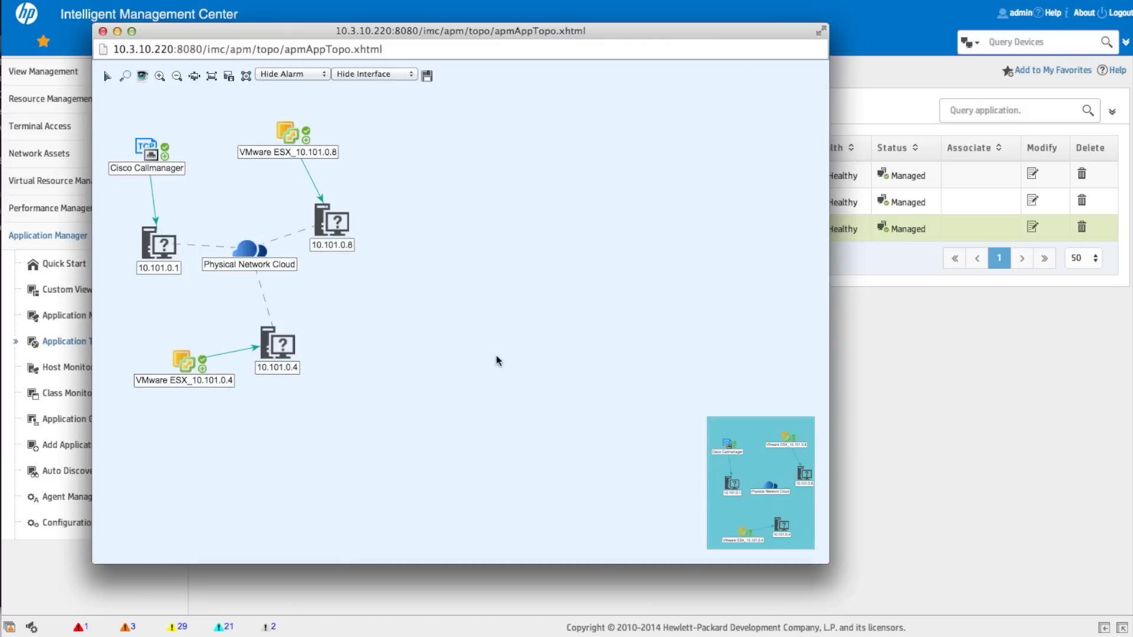
pyautogui.click(189, 367)
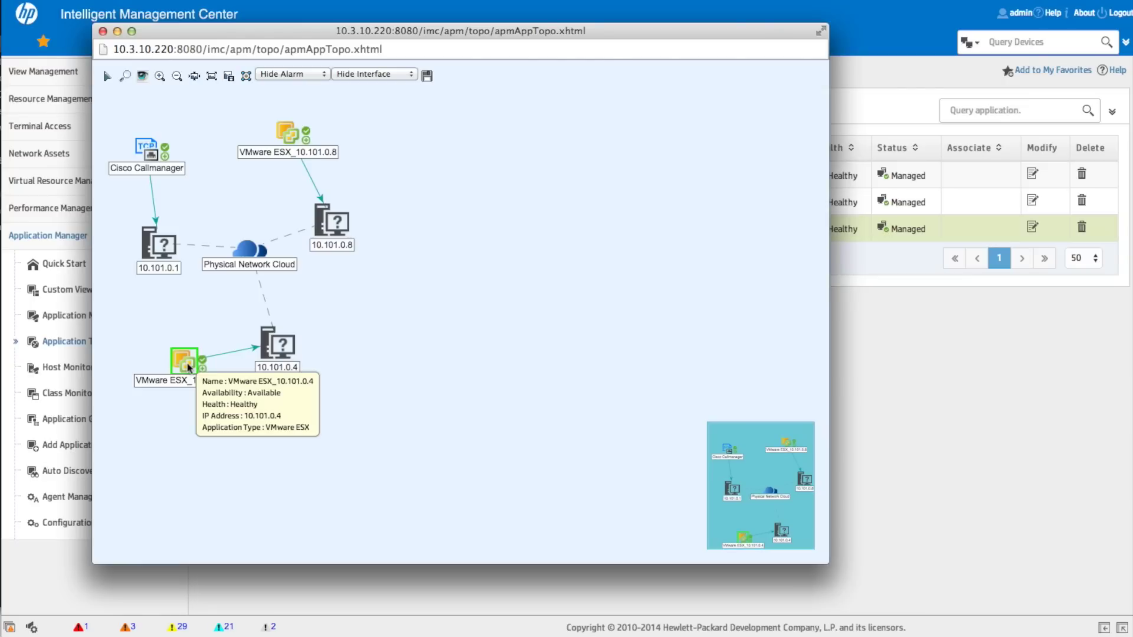
pyautogui.rightClick(189, 367)
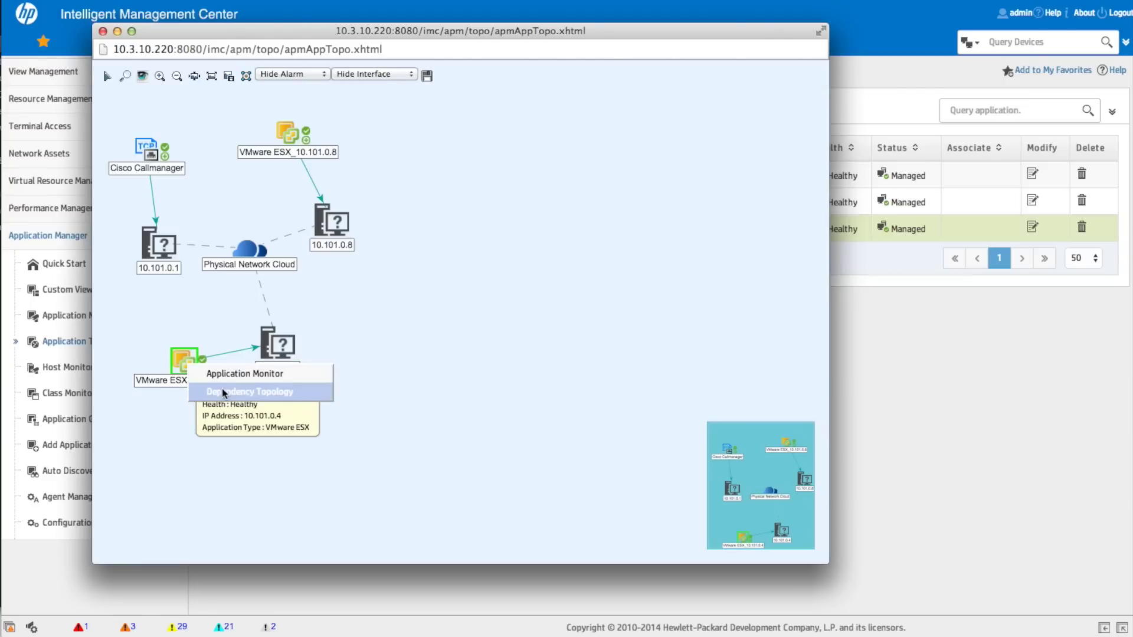
pyautogui.moveTo(179, 362); pyautogui.dragTo(163, 359)
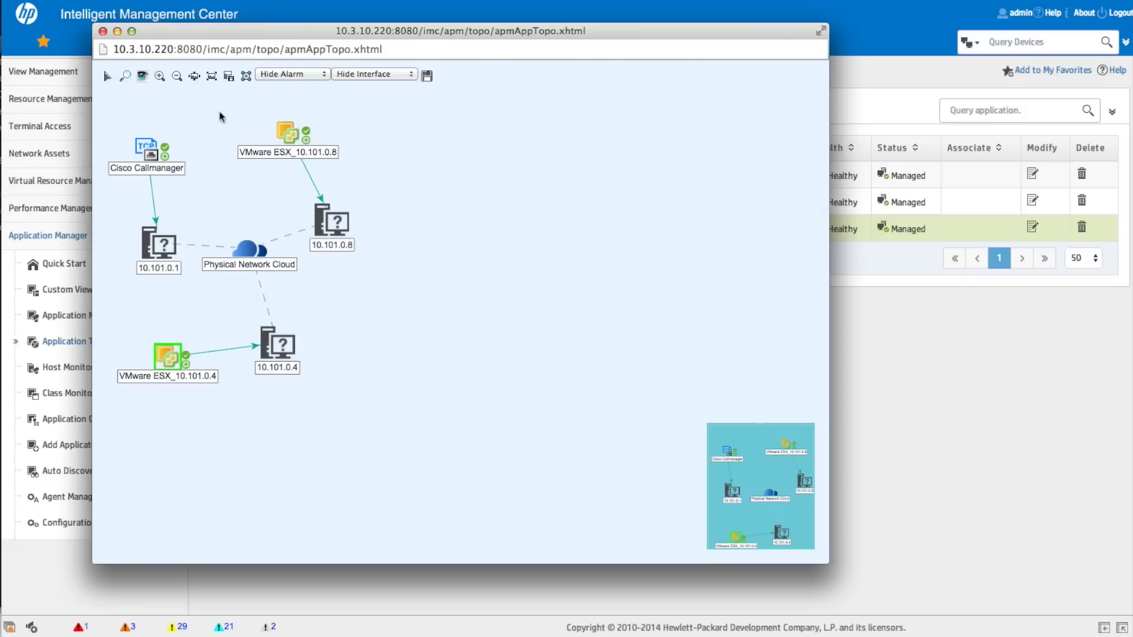
pyautogui.click(103, 32)
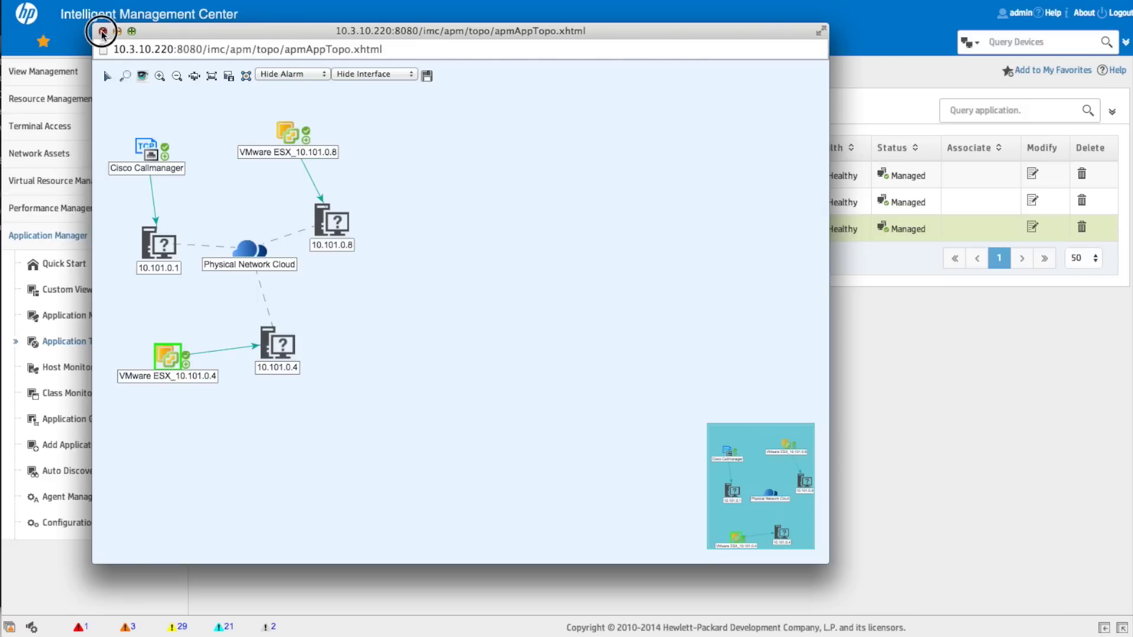